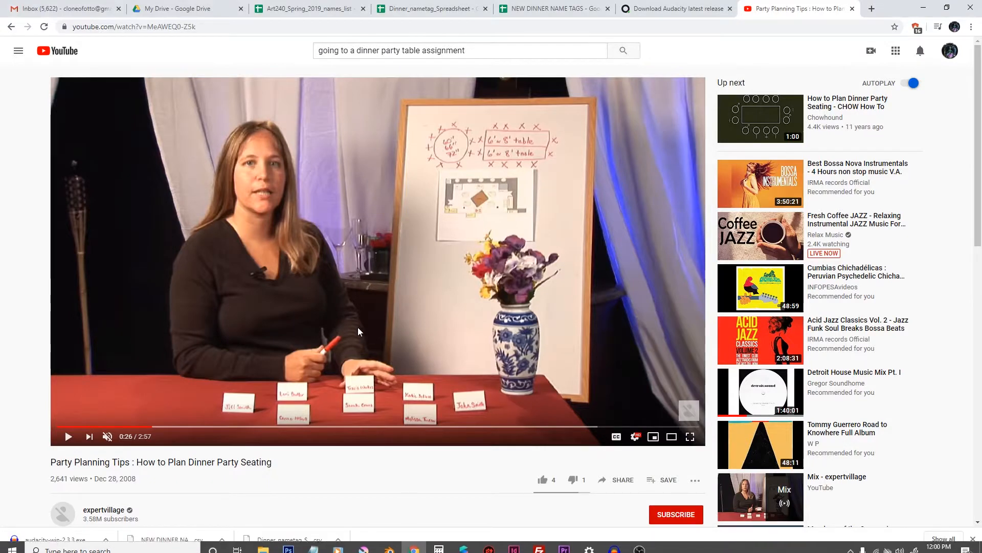
# - Play the dinner party seating video full screen and examine its name cards and table layout plan
pyautogui.click(68, 436)
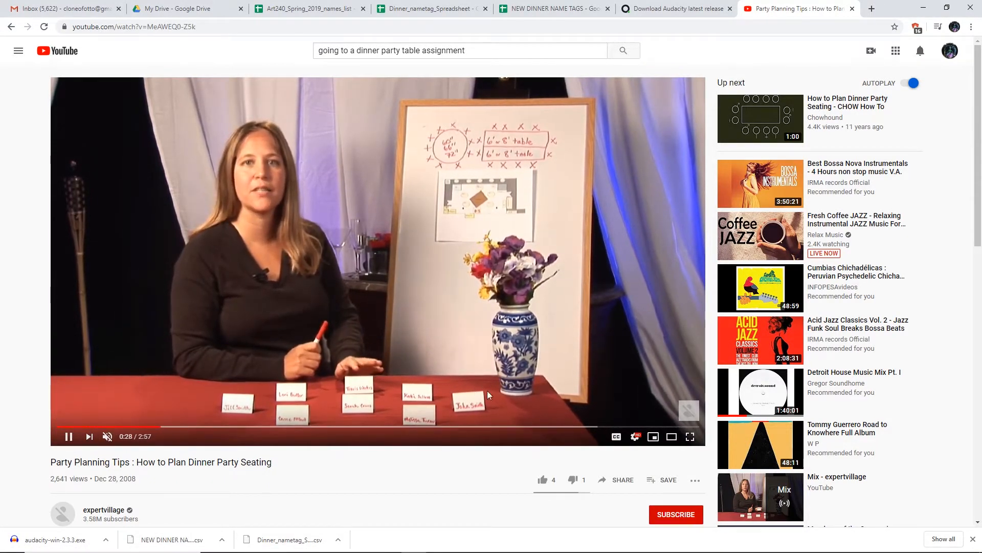
pyautogui.press('f')
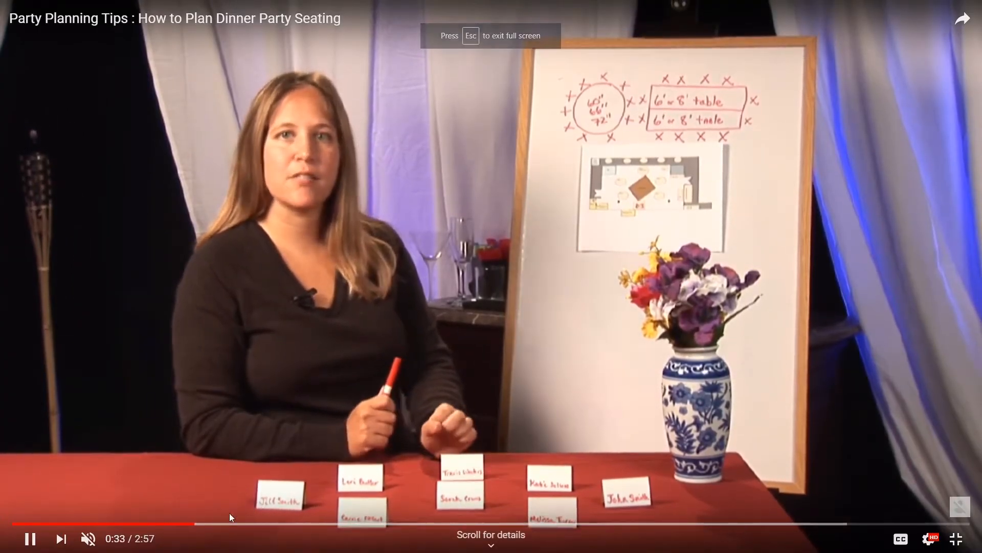
pyautogui.click(17, 524)
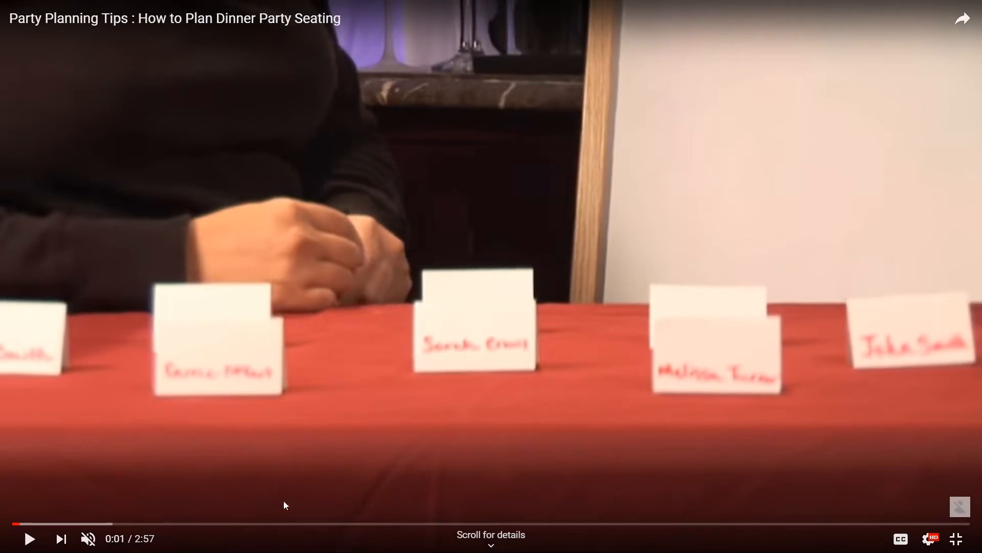
pyautogui.click(282, 523)
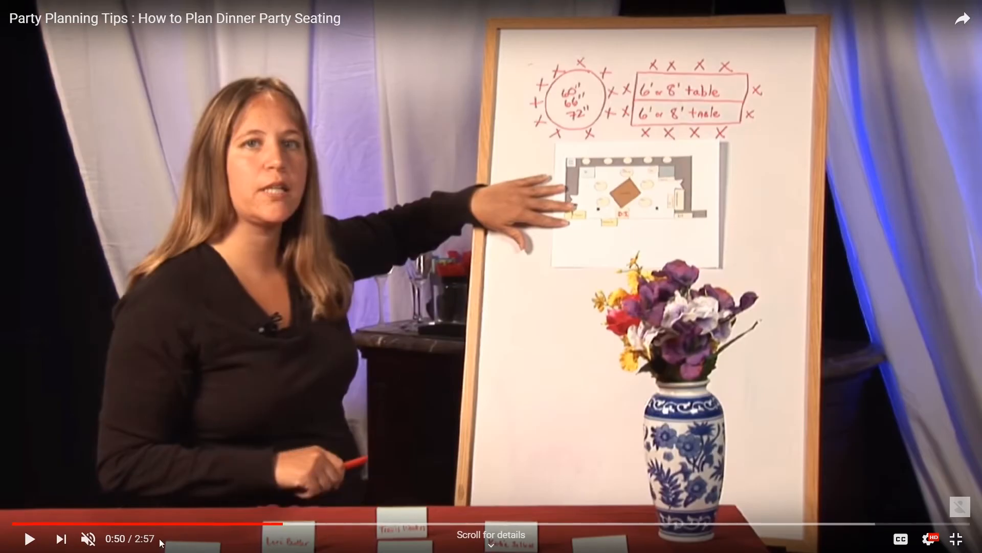
pyautogui.click(557, 524)
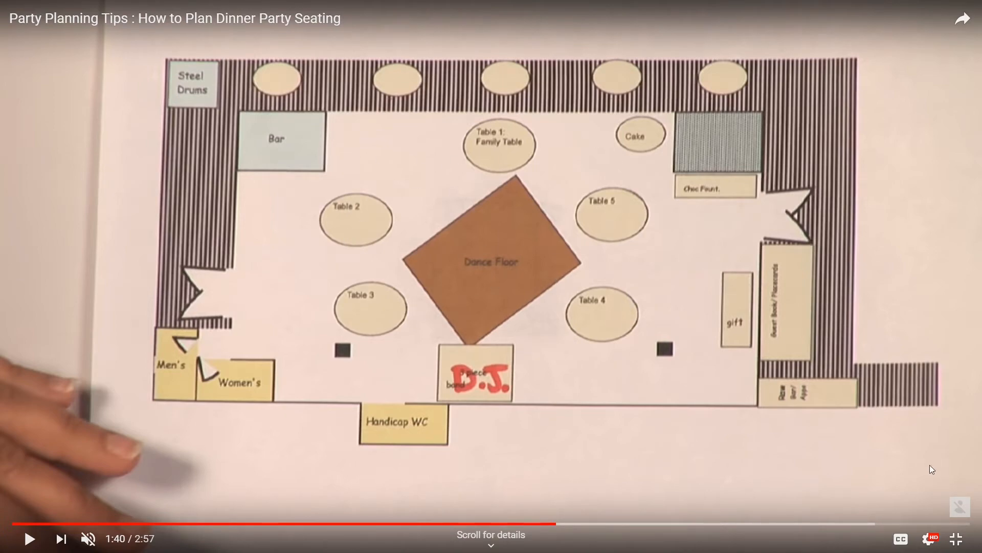
pyautogui.click(956, 539)
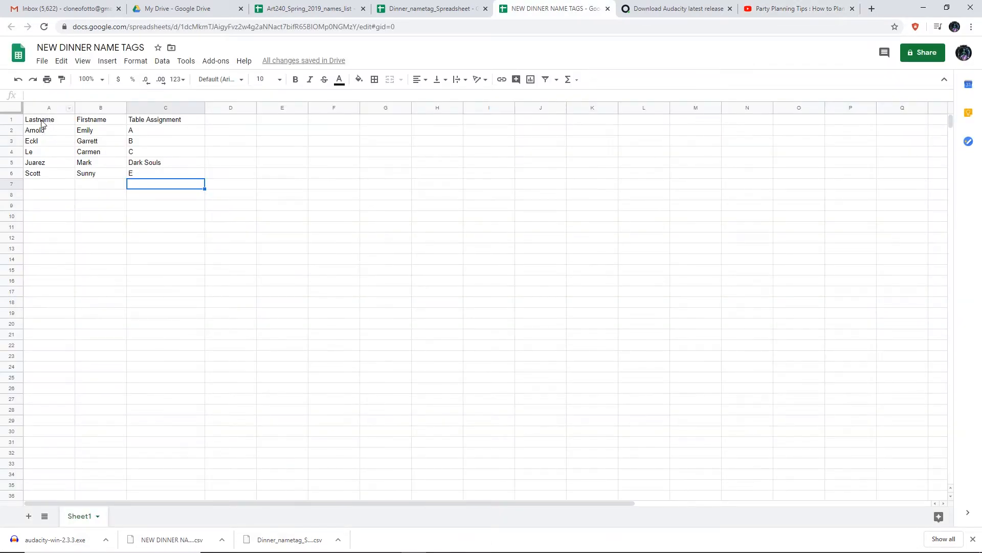
# - Review the Lastname, Firstname and Table Assignment columns of the NEW DINNER NAME TAGS spreadsheet
pyautogui.click(42, 124)
pyautogui.press('Tab')
pyautogui.press('Return')
pyautogui.click(42, 121)
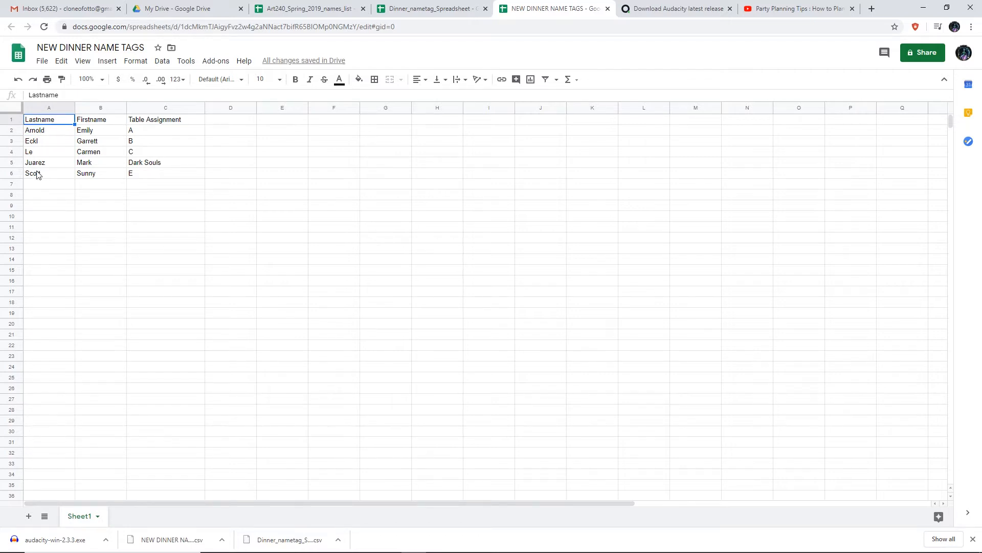
pyautogui.click(90, 123)
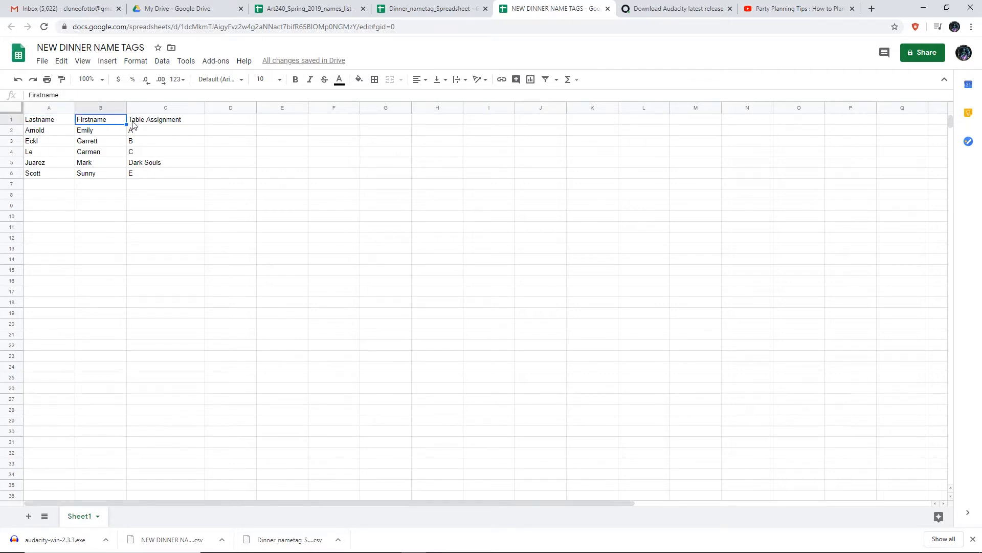
pyautogui.click(134, 123)
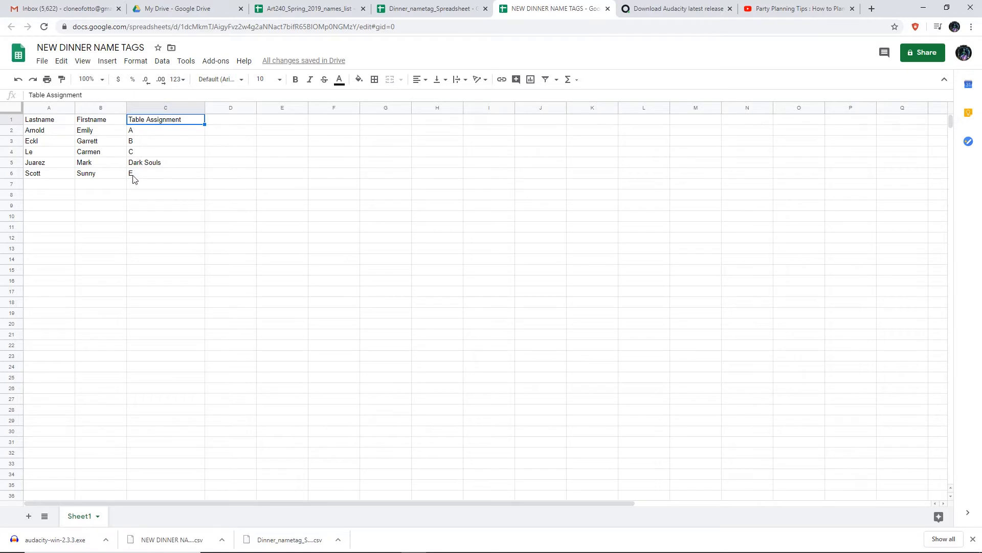
# - Change the table assignments of the first two guests to "Side Table" and "Back Table"
pyautogui.click(145, 134)
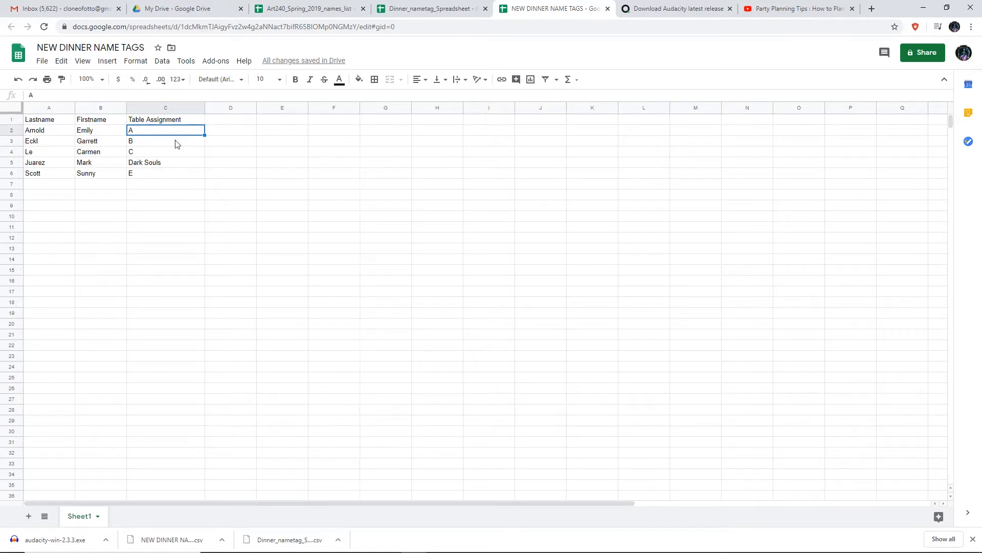
pyautogui.doubleClick(142, 130)
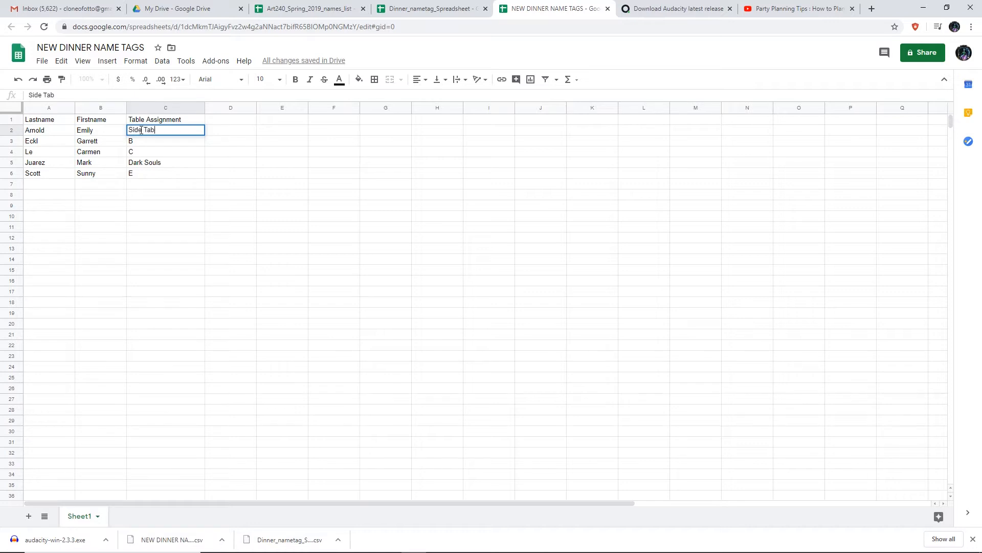
pyautogui.write('Side Table')
pyautogui.press('Return')
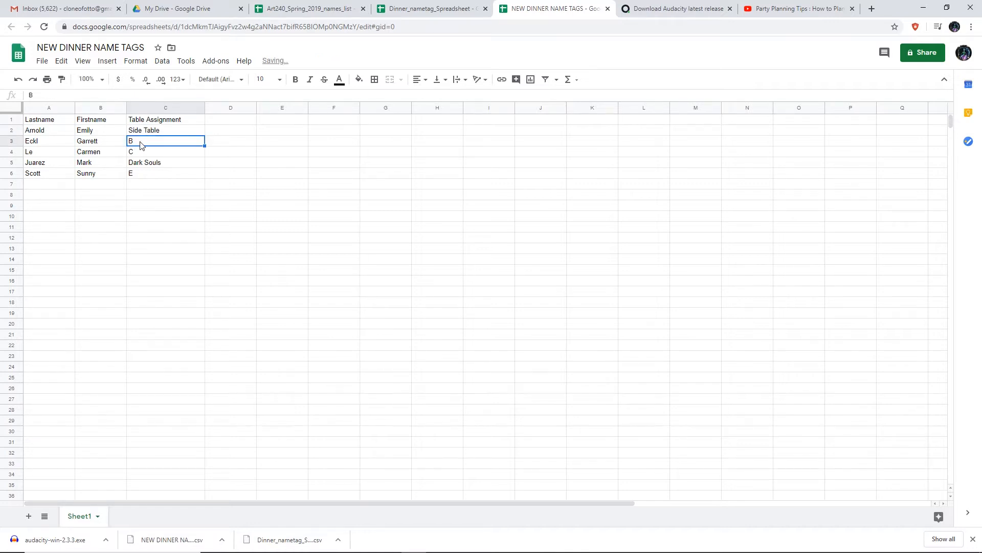
pyautogui.doubleClick(147, 140)
pyautogui.write('ack Table')
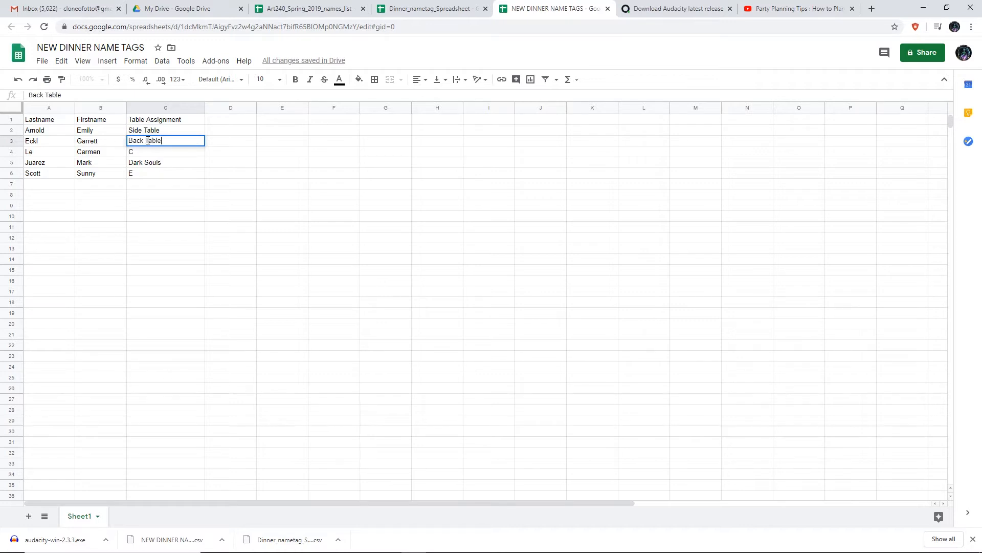
pyautogui.press('Return')
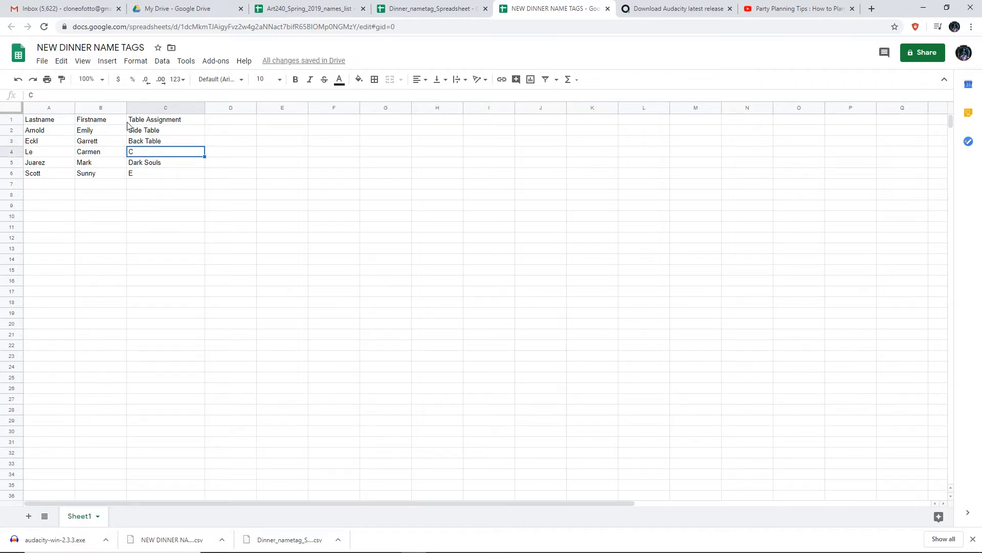
# - Download the current sheet as a comma-separated values file and show it in the Downloads folder
pyautogui.click(42, 61)
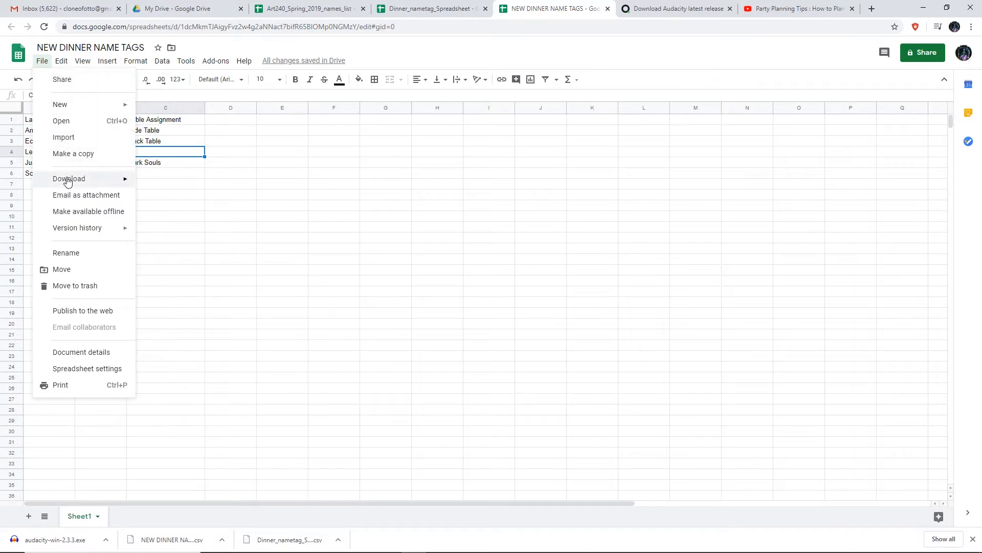
pyautogui.moveTo(90, 181)
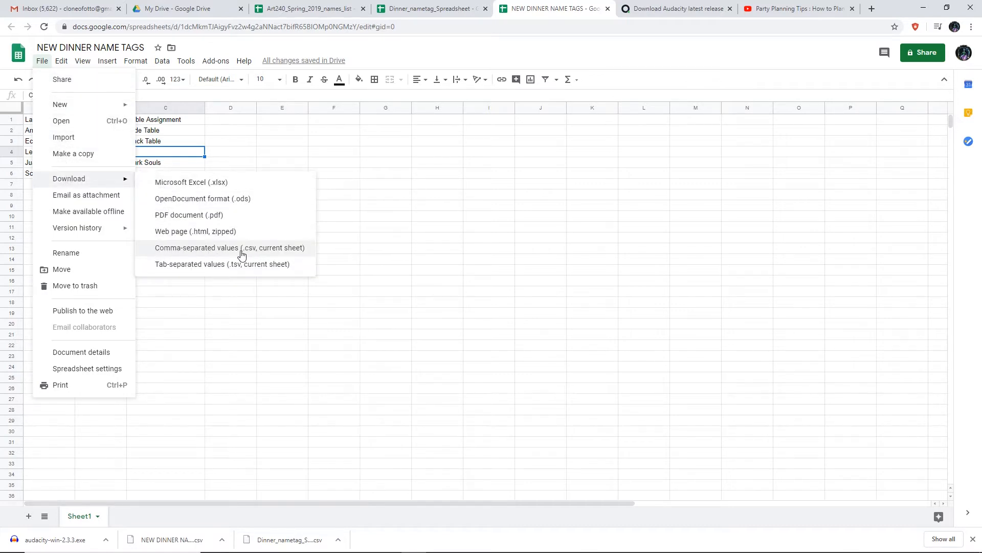
pyautogui.click(198, 254)
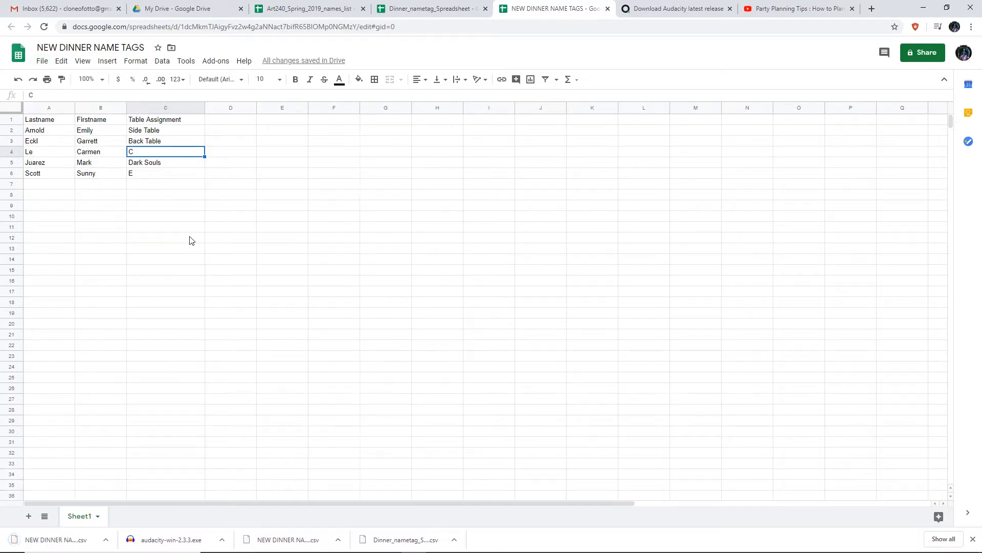
pyautogui.click(106, 539)
pyautogui.click(123, 503)
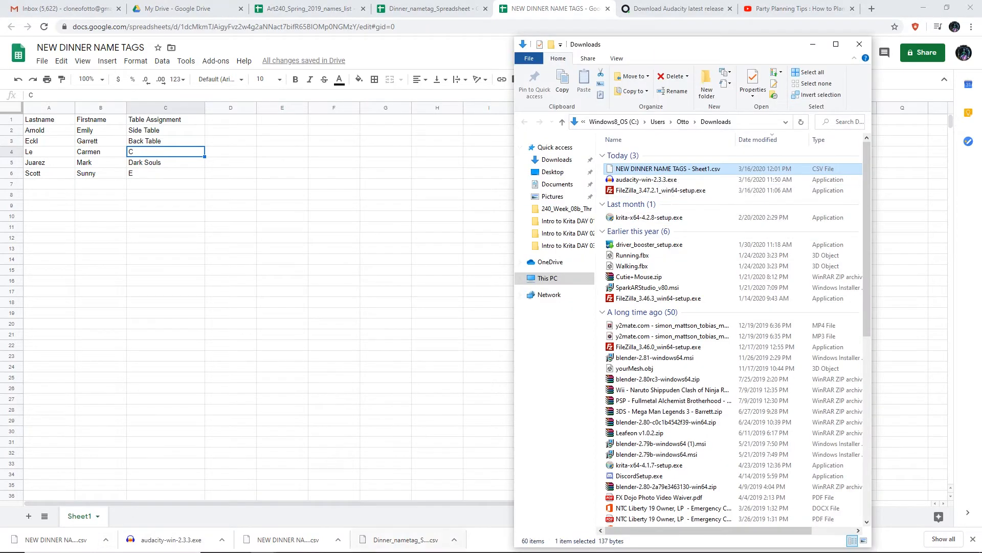
# - Replace the old "NEW DINNER NAME TAGS - Sheet1.csv" in the 240_Week_08b_Thr folder with the newly downloaded file
pyautogui.moveTo(137, 547)
pyautogui.moveTo(263, 542)
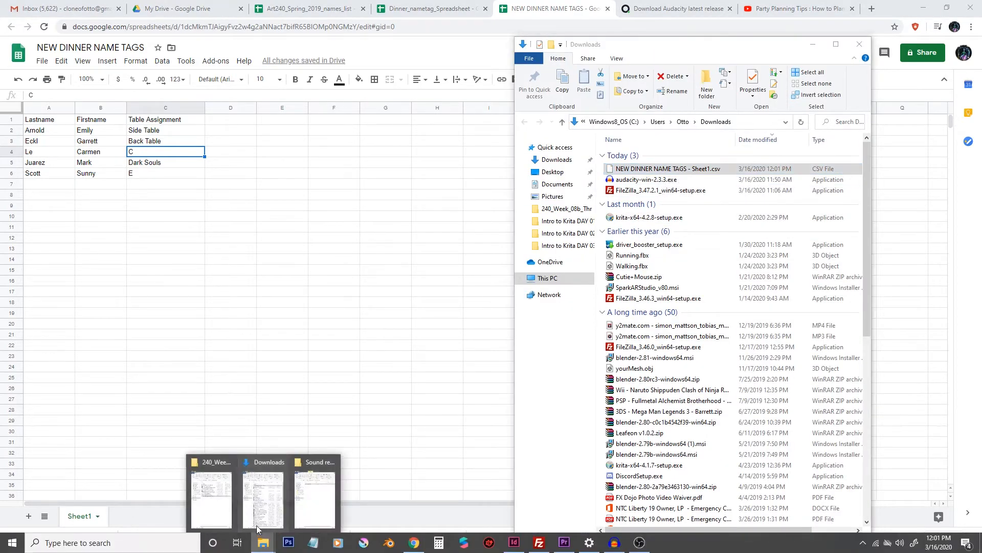
pyautogui.click(215, 491)
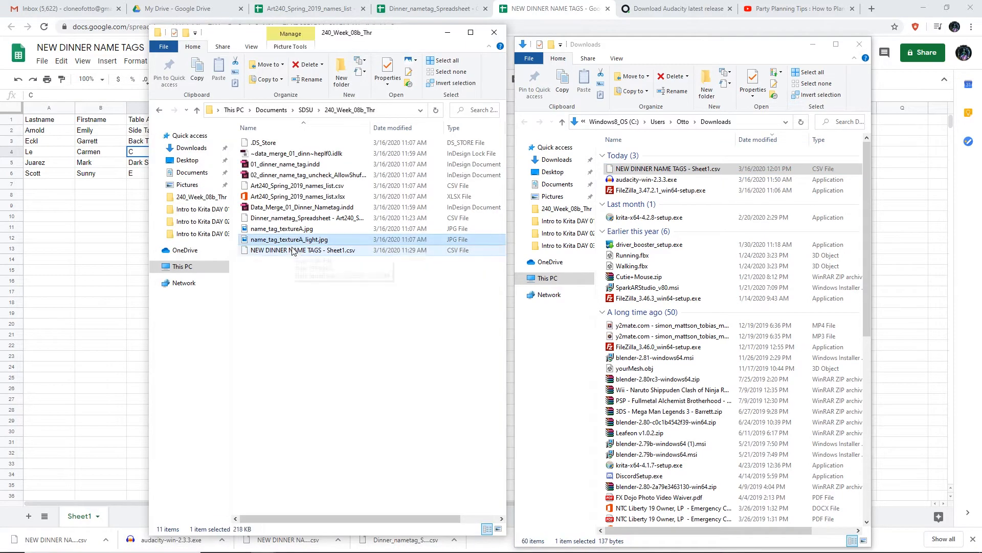
pyautogui.press('Delete')
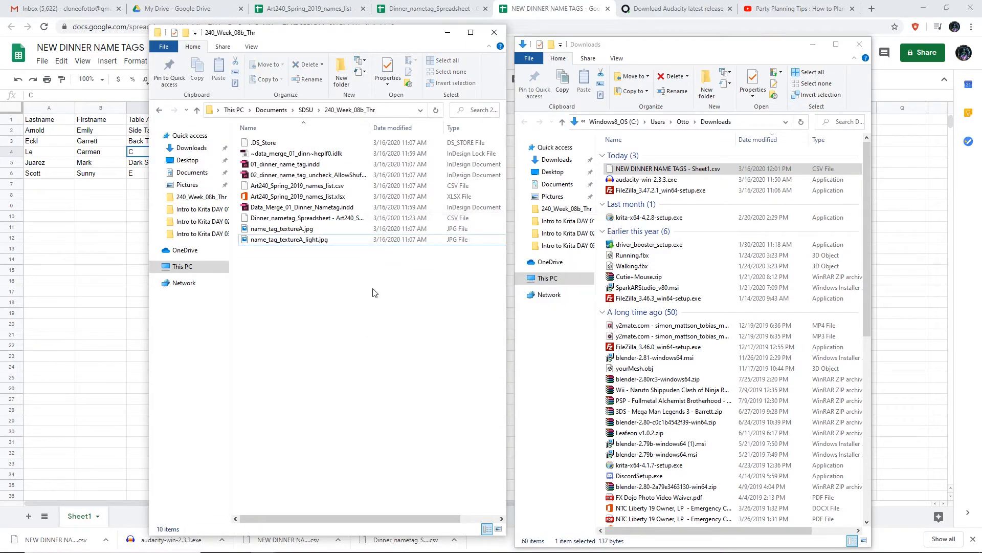
pyautogui.moveTo(657, 169); pyautogui.dragTo(378, 348)
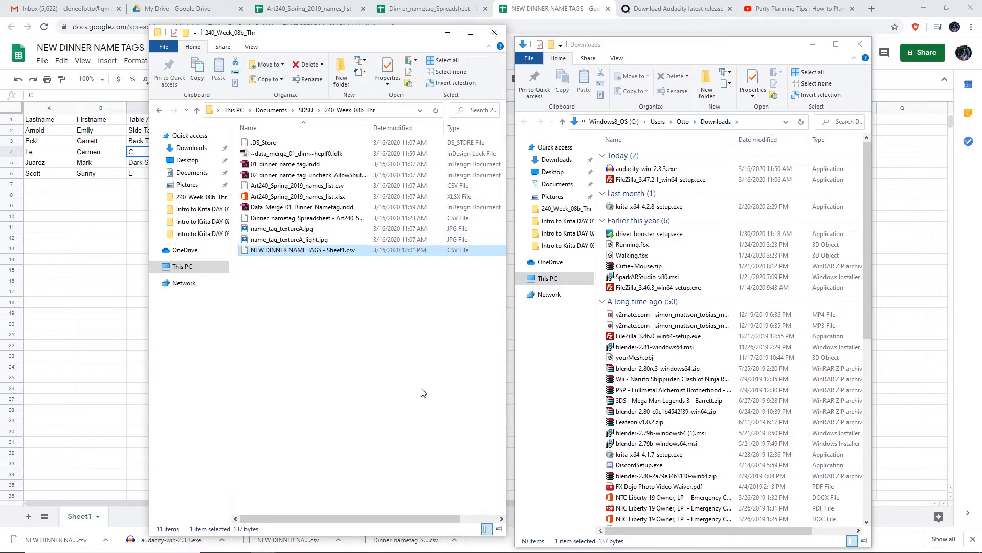
# - Switch to InDesign and open the Data Merge panel, placing it closer to the name tag
pyautogui.click(514, 542)
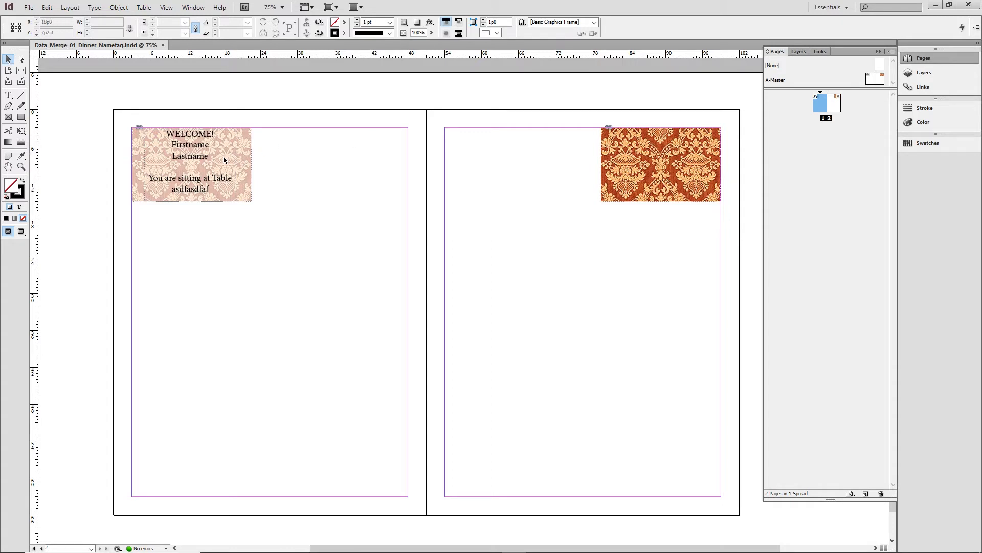
pyautogui.click(195, 8)
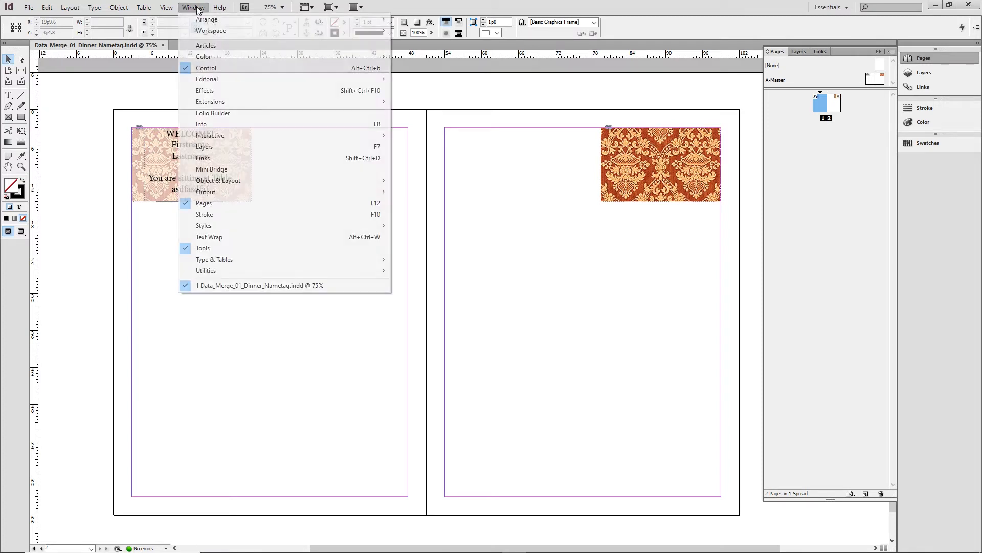
pyautogui.moveTo(206, 273)
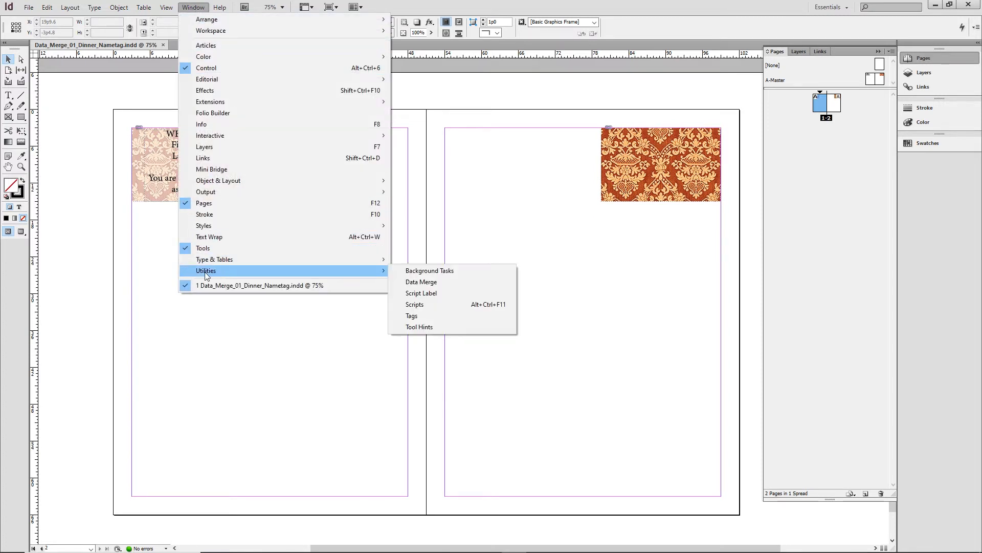
pyautogui.click(415, 283)
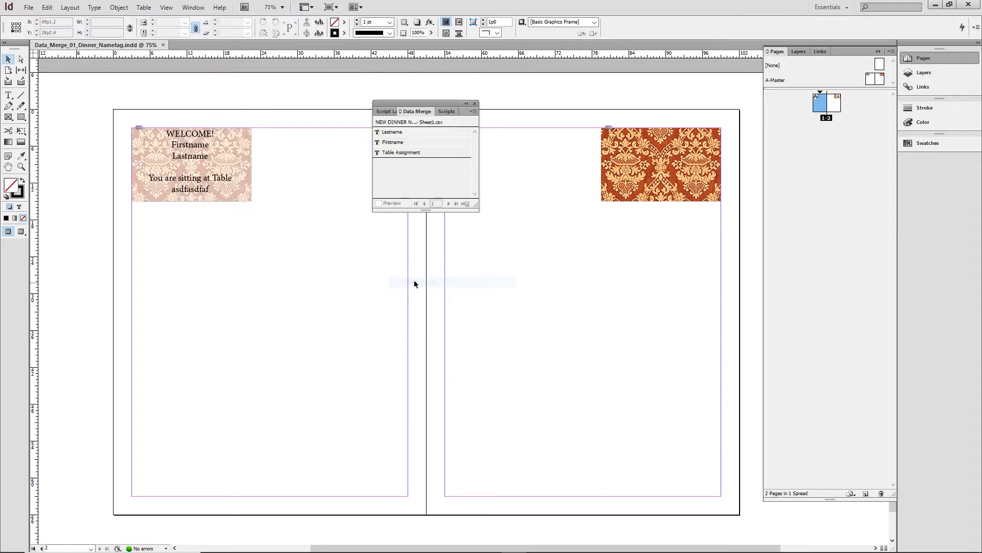
pyautogui.moveTo(410, 104); pyautogui.dragTo(351, 131)
# - Remove the current data source from the name tag document's data merge
pyautogui.click(416, 140)
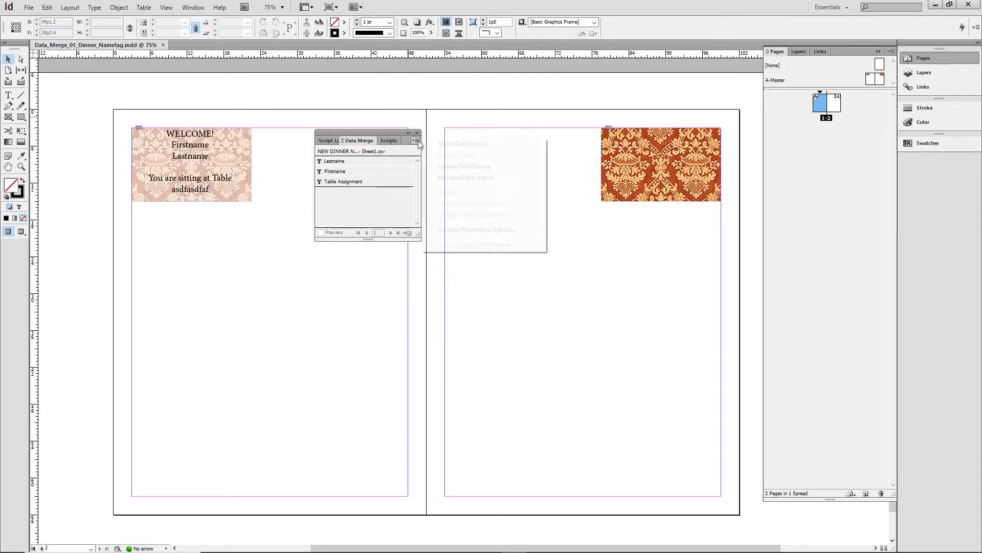
pyautogui.click(463, 178)
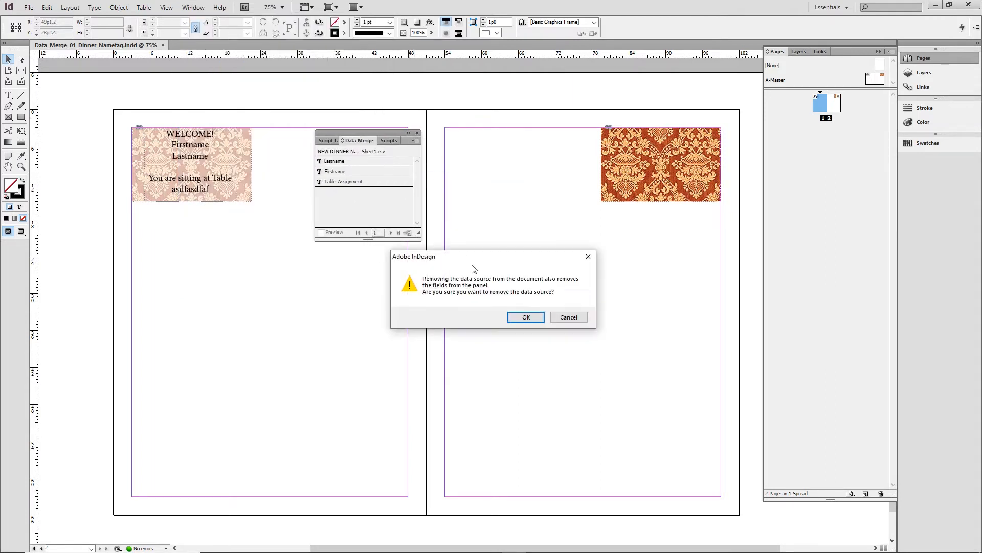
pyautogui.click(523, 317)
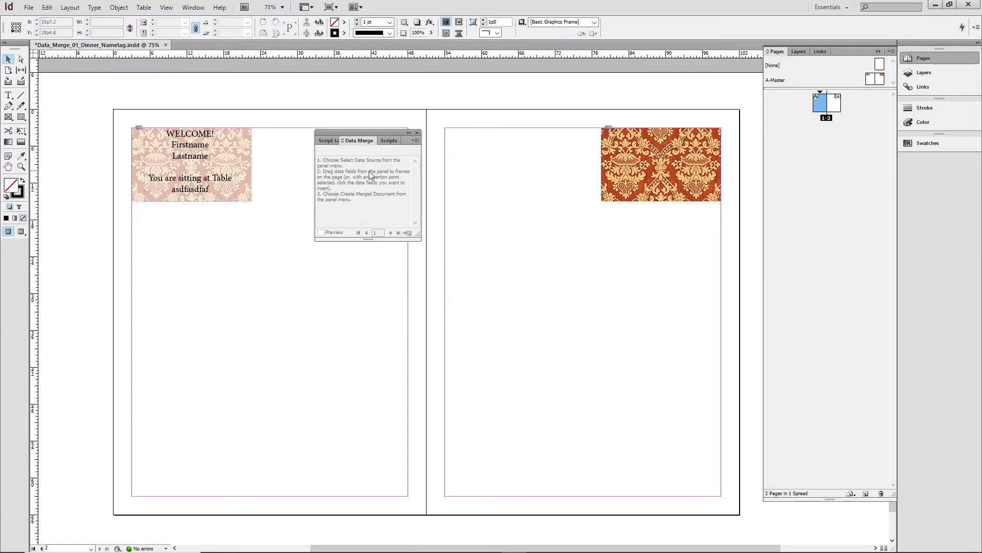
# - Select "NEW DINNER NAME TAGS - Sheet1.csv" from the 240_Week_08b_Thr folder as the data merge source
pyautogui.moveTo(358, 134); pyautogui.dragTo(324, 94)
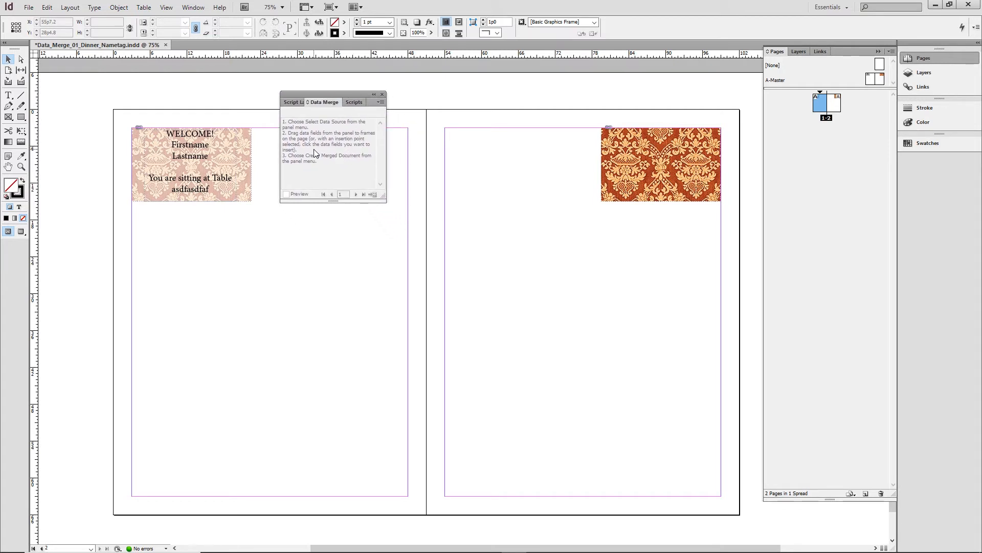
pyautogui.click(381, 102)
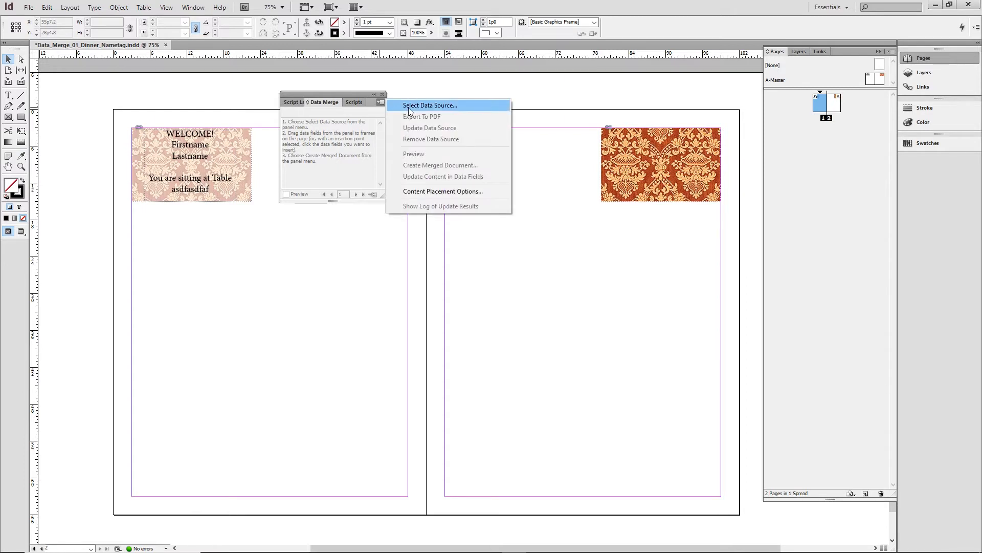
pyautogui.click(408, 106)
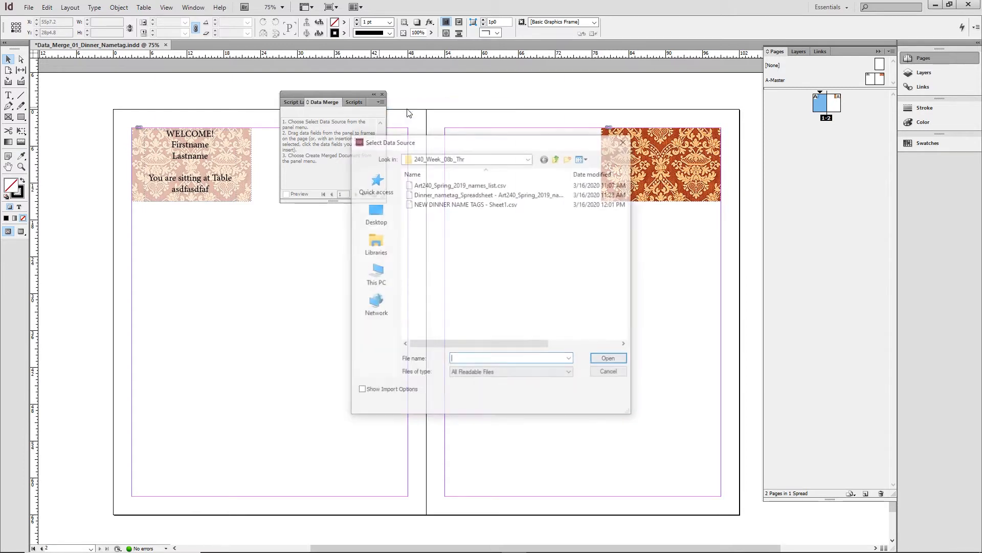
pyautogui.click(443, 205)
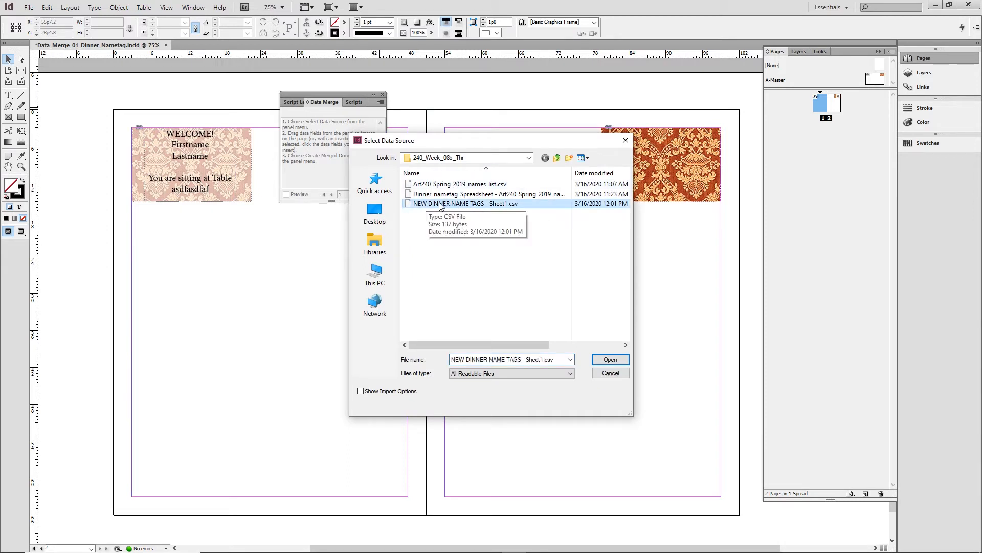
pyautogui.click(610, 360)
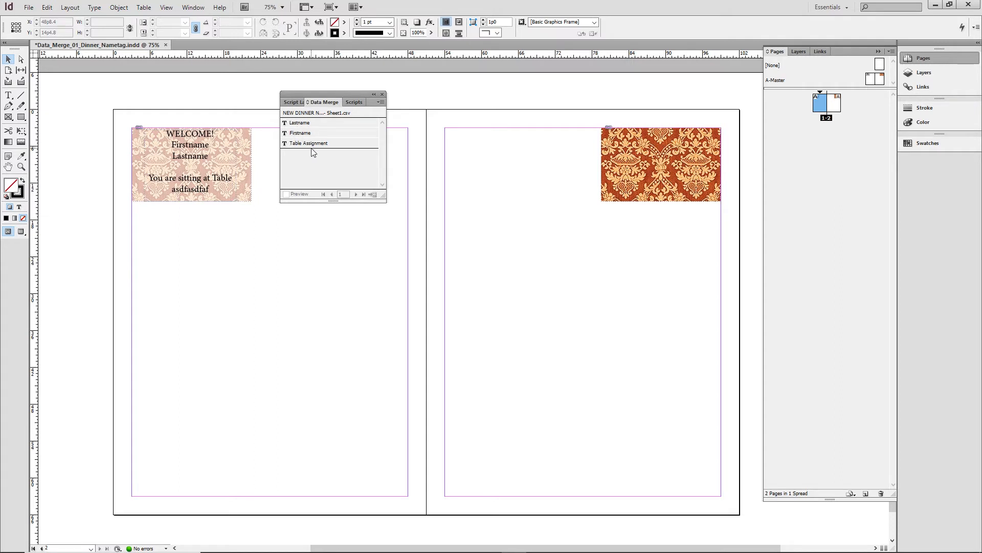
# - Switch to Google Sheets and examine the Lastname, Firstname and Table Assignment column headers in NEW DINNER NAME TAGS
pyautogui.click(414, 549)
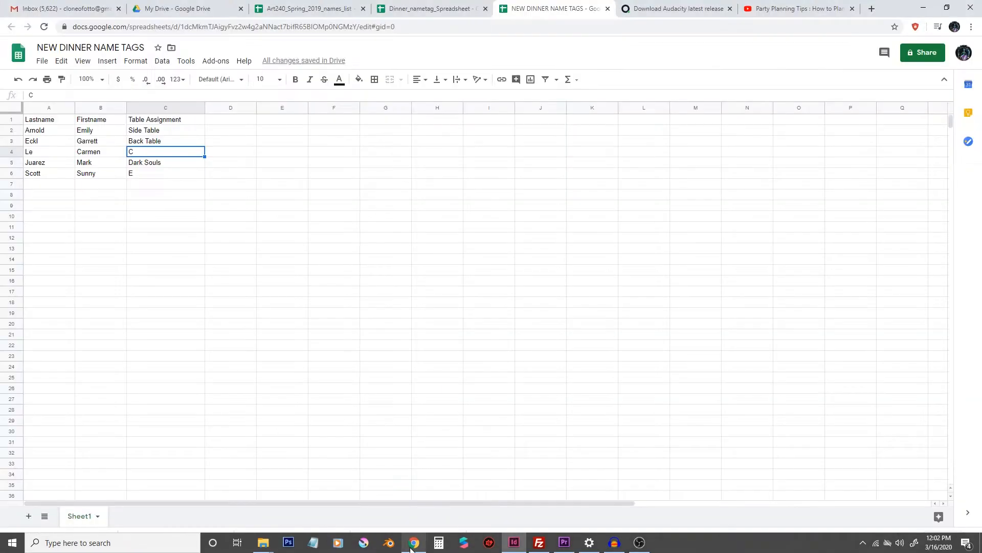
pyautogui.click(49, 122)
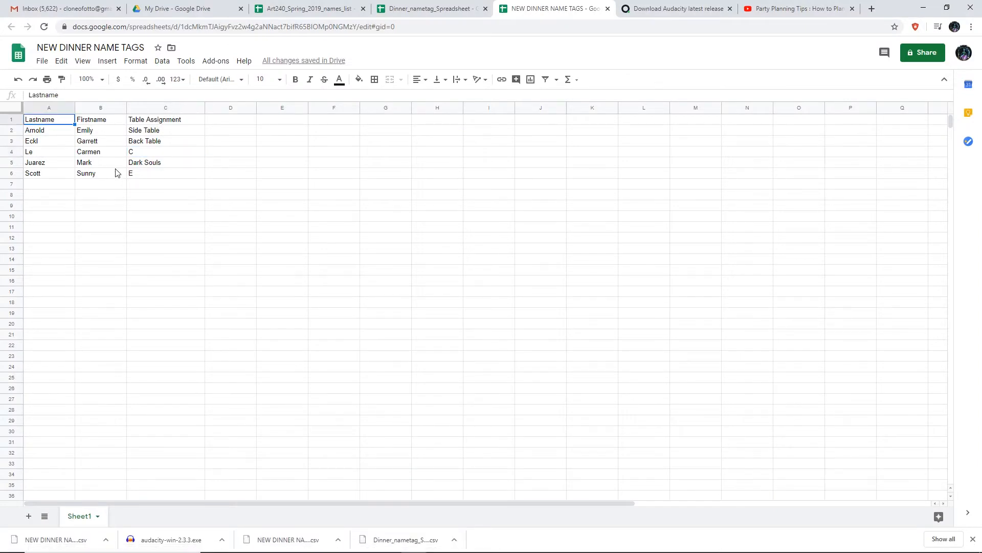
pyautogui.press('Right')
pyautogui.press('Right')
pyautogui.press('Left')
pyautogui.press('Left')
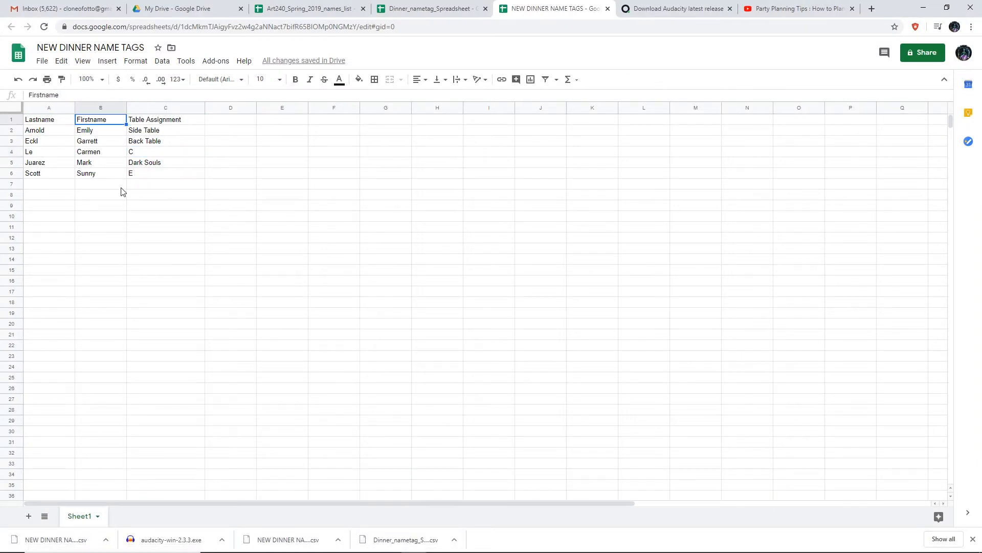
pyautogui.press('Right')
pyautogui.press('Right')
pyautogui.press('Left')
pyautogui.press('Left')
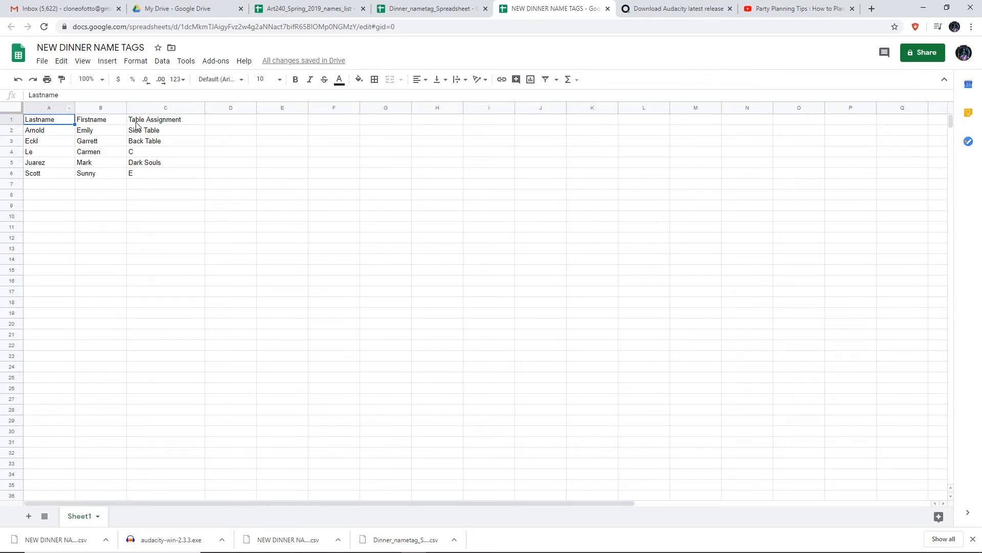
# - Open a blank Notepad document beside the spreadsheet data and set its font size to 28
pyautogui.moveTo(489, 551)
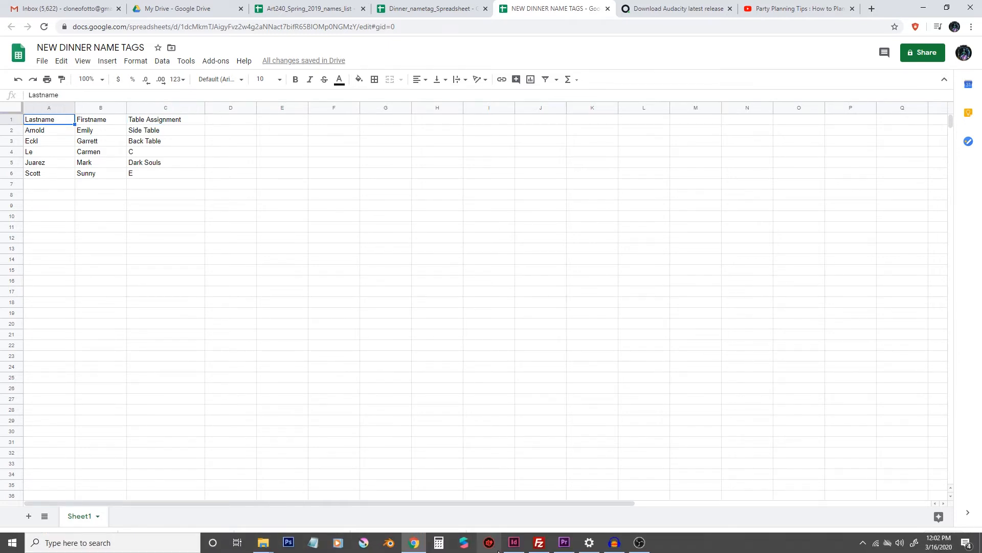
pyautogui.click(313, 542)
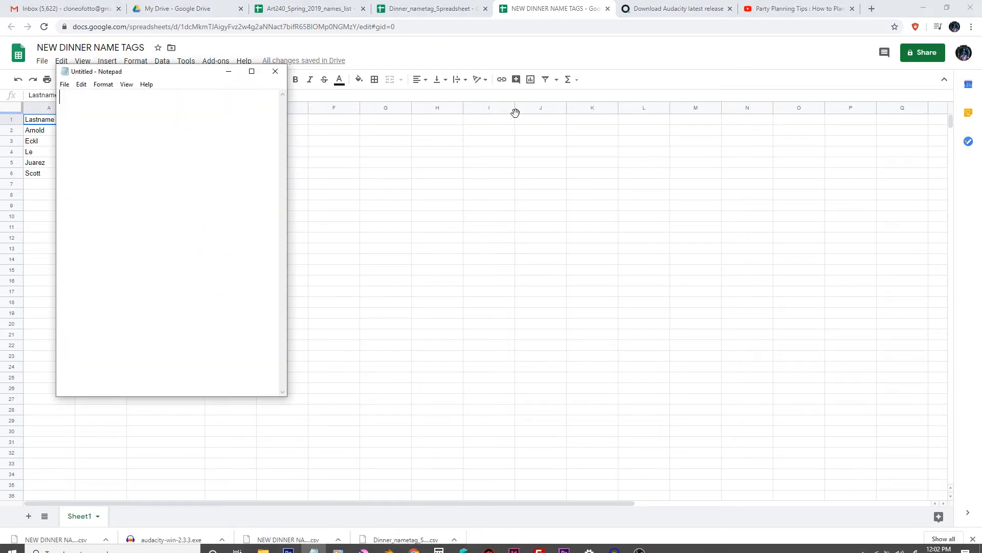
pyautogui.moveTo(199, 76); pyautogui.dragTo(394, 72)
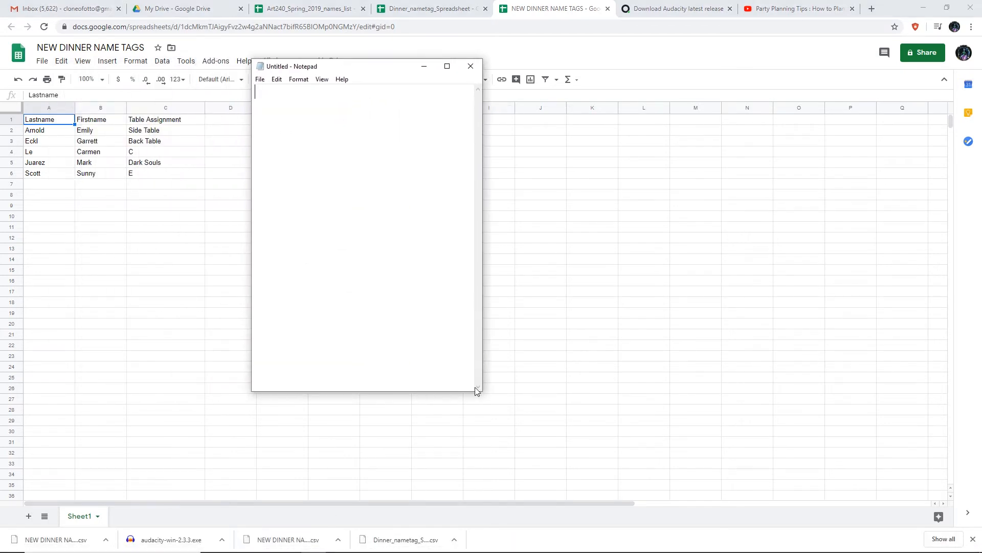
pyautogui.click(299, 80)
pyautogui.click(307, 102)
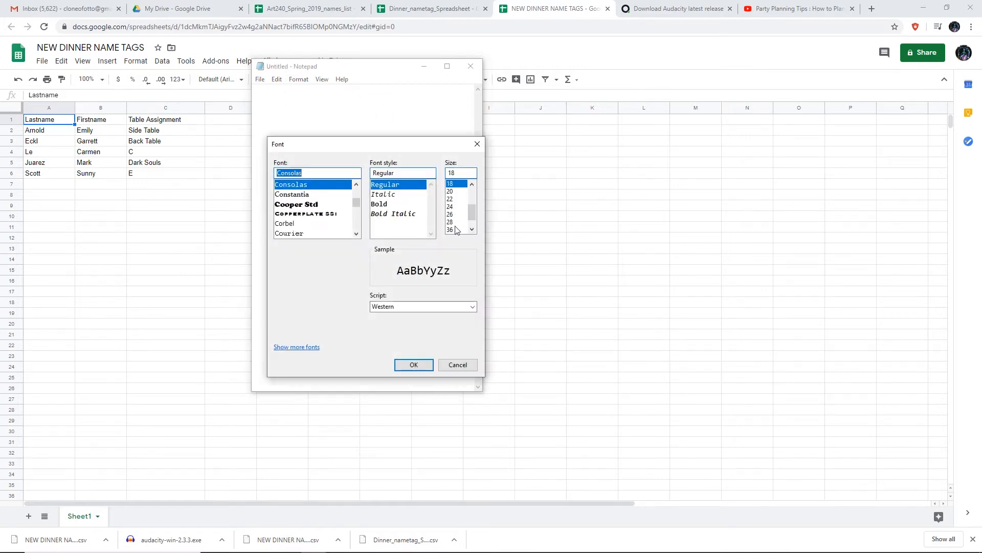
pyautogui.click(457, 221)
pyautogui.click(414, 364)
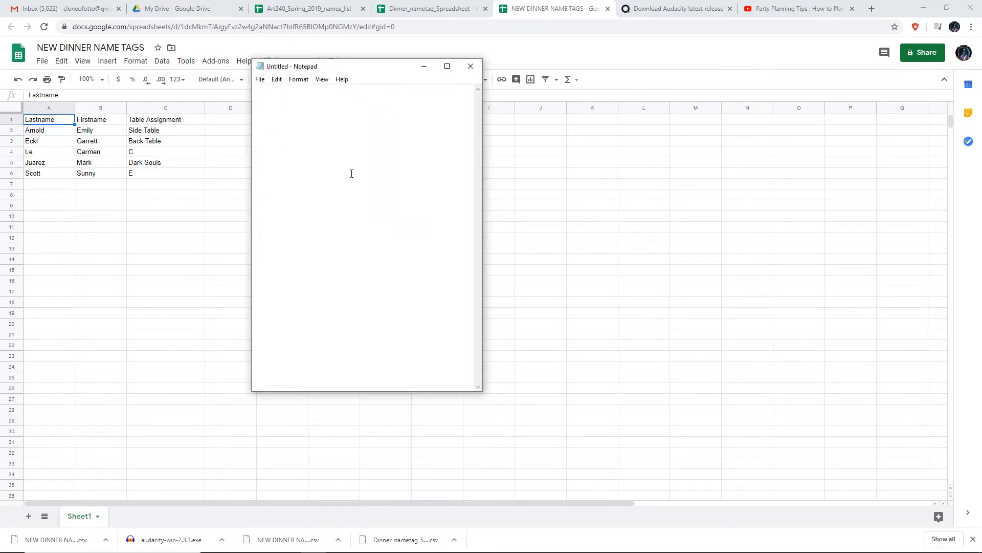
# - Write the heading "SYNCING PROCESS", followed by "SYNC?" with "pairing" on the line below it
pyautogui.write('SYNC')
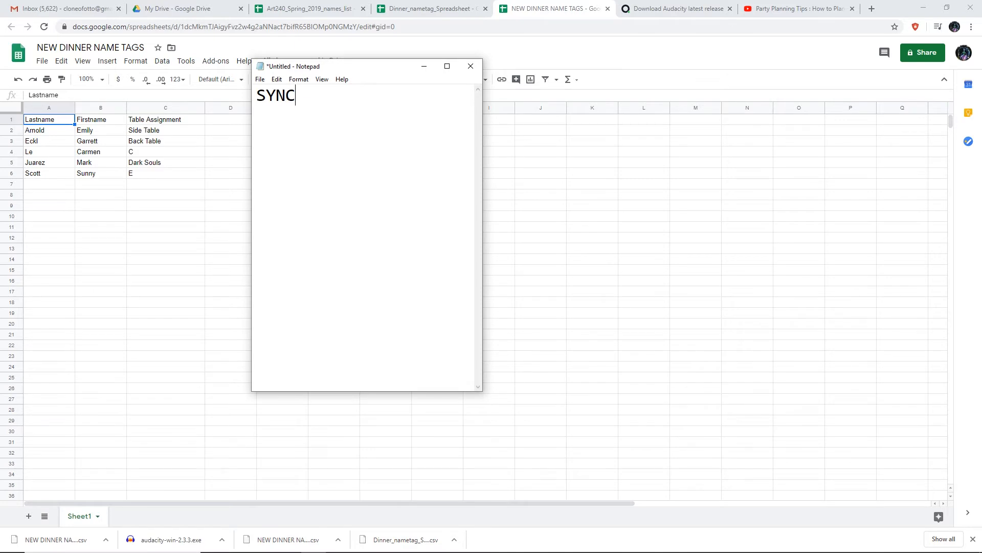
pyautogui.write('ING PROCESS  ')
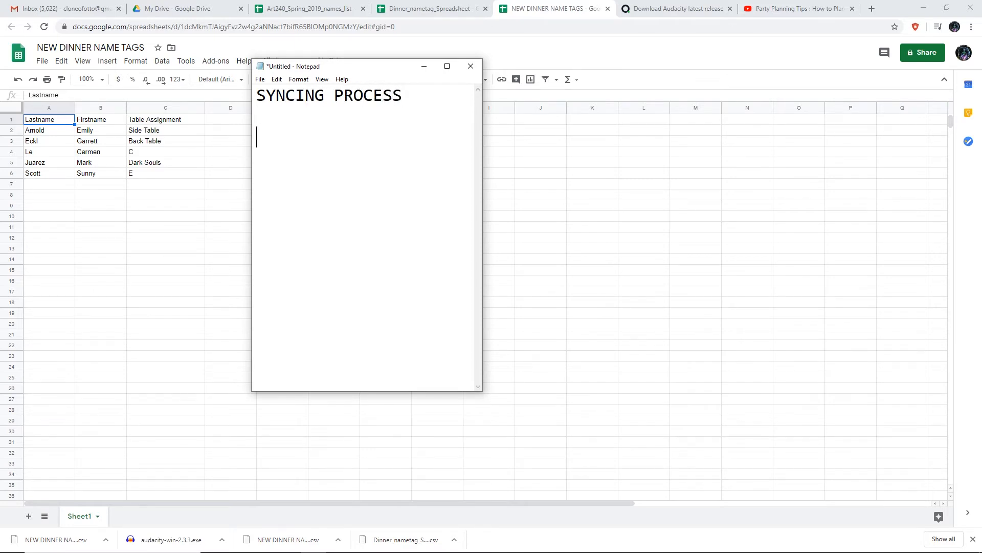
pyautogui.write('SYNC?')
pyautogui.press('Return')
pyautogui.write('pairing  ')
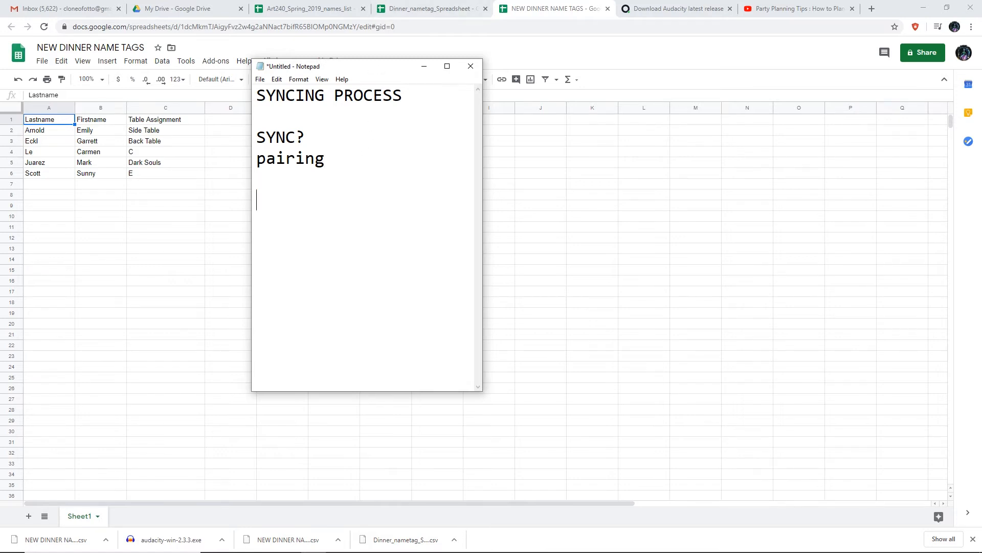
# - Add "Data Merge" and "we will sync the CSV file to the proper text within InDesign", widen the window and highlight "proper text within InDesign"
pyautogui.write('Data Merge')
pyautogui.press('Return')
pyautogui.write('we wil')
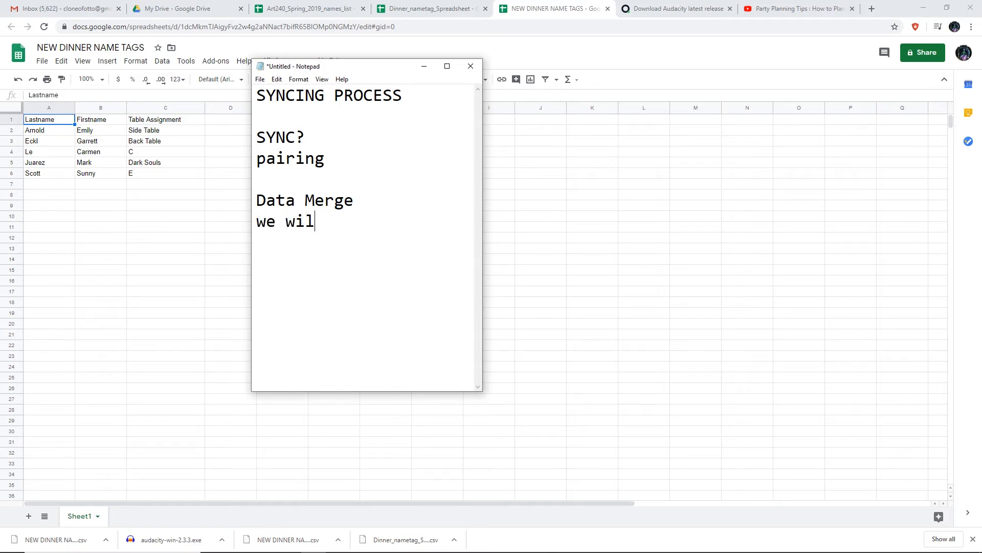
pyautogui.write('l sync the CS')
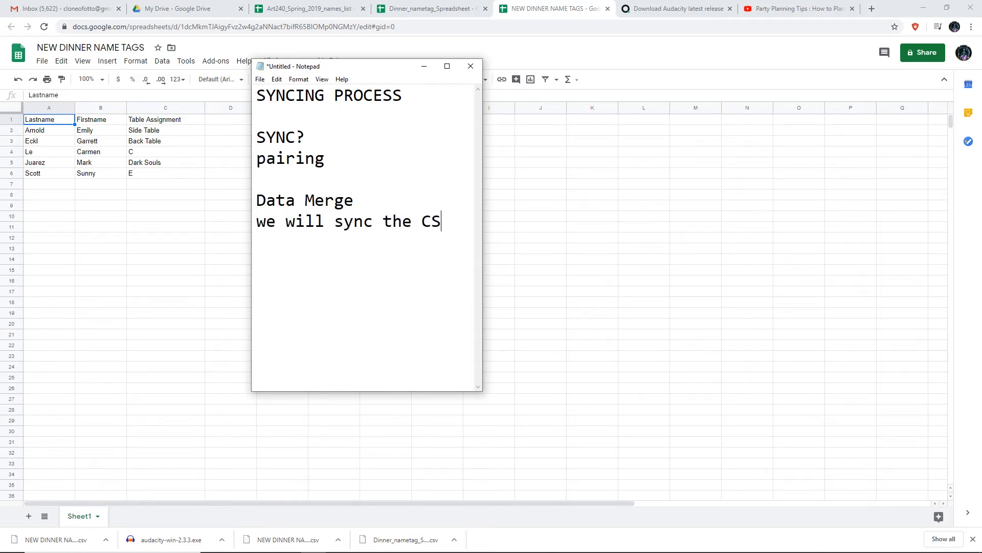
pyautogui.write('V file to the ')
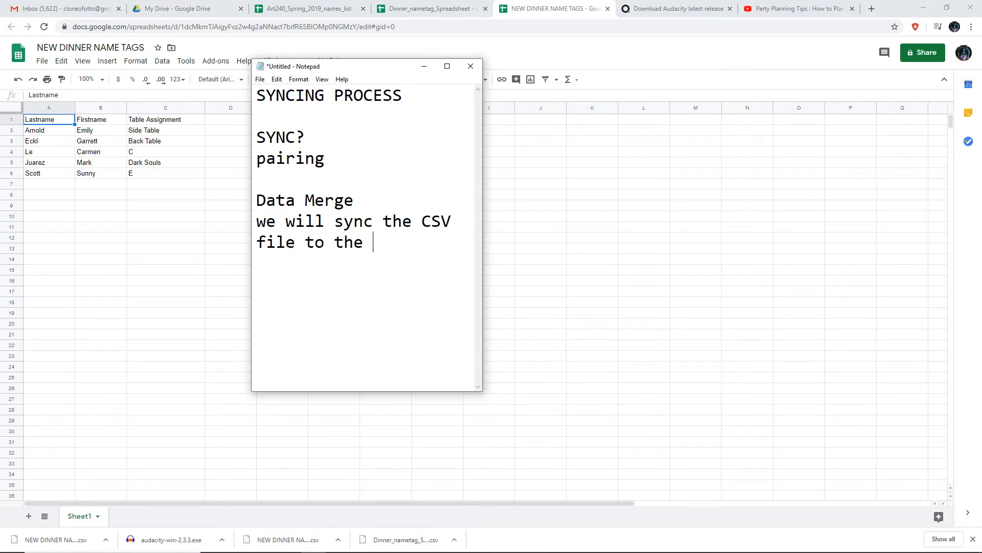
pyautogui.write('proper text')
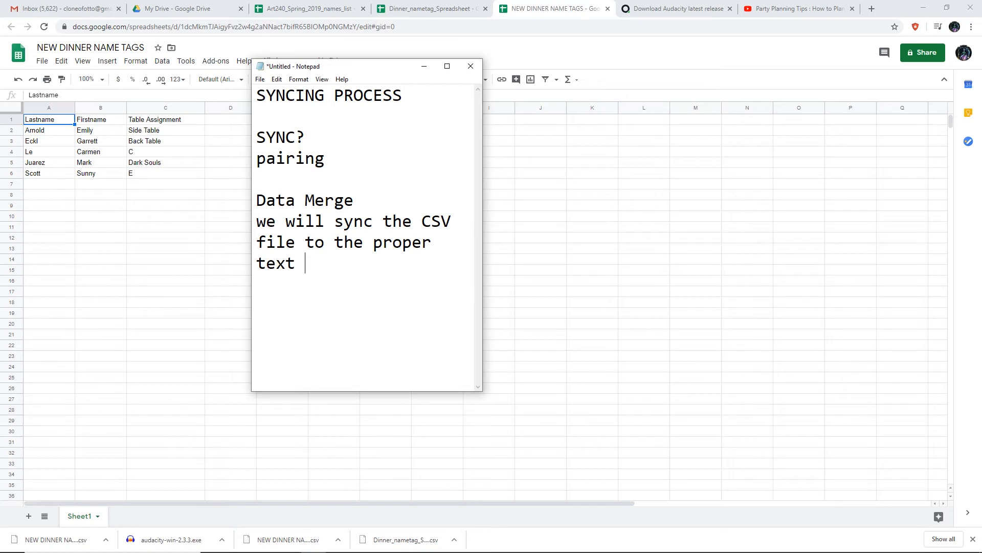
pyautogui.write(' within InDesign')
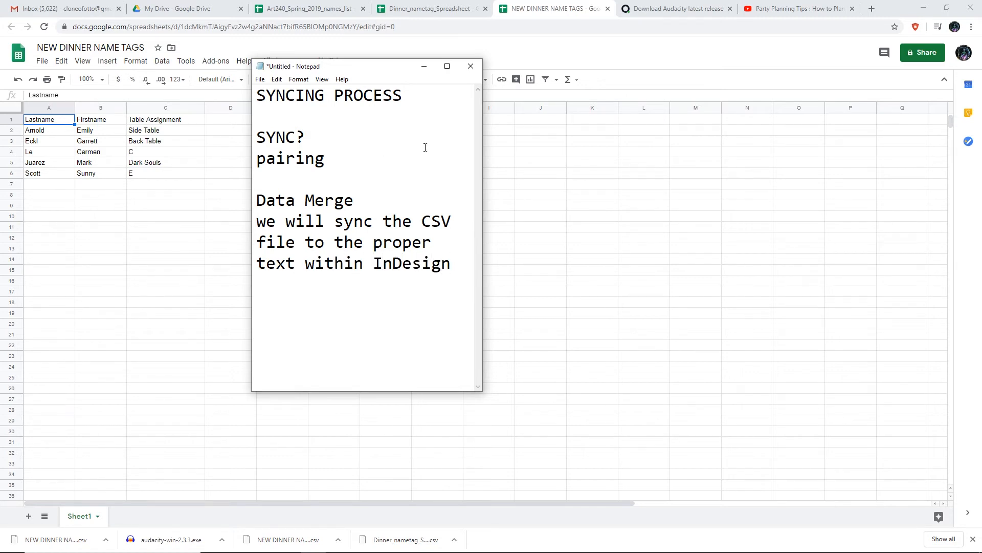
pyautogui.moveTo(485, 227); pyautogui.dragTo(695, 233)
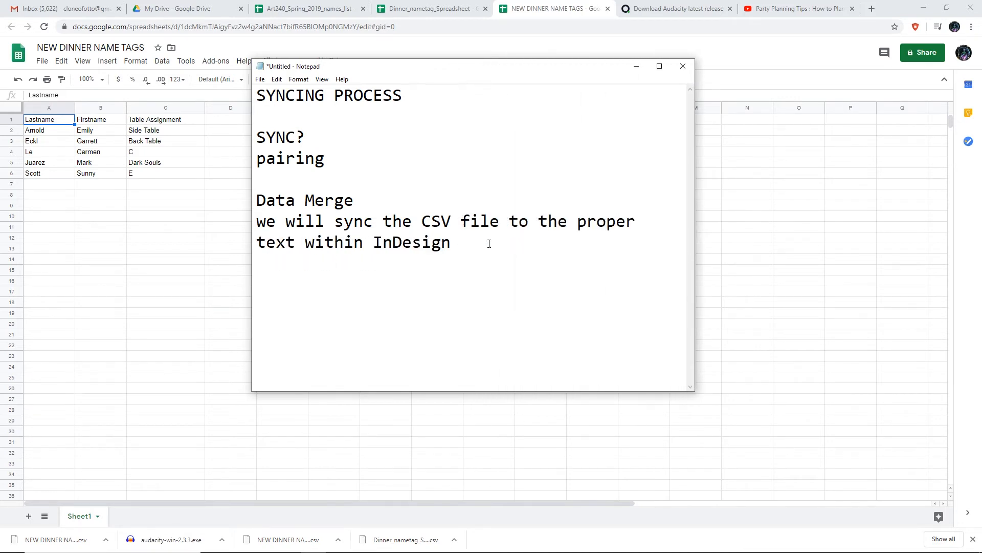
pyautogui.moveTo(573, 223); pyautogui.dragTo(579, 238)
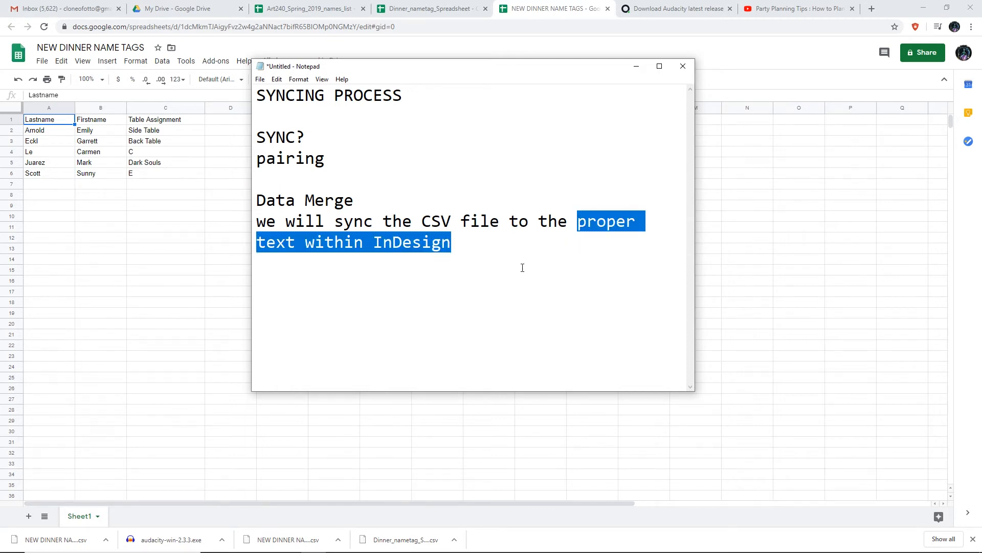
# - Switch to InDesign and check the name tag's text frame on pages 1-2 and the A-Master spread, ending on pages 1-2
pyautogui.click(518, 544)
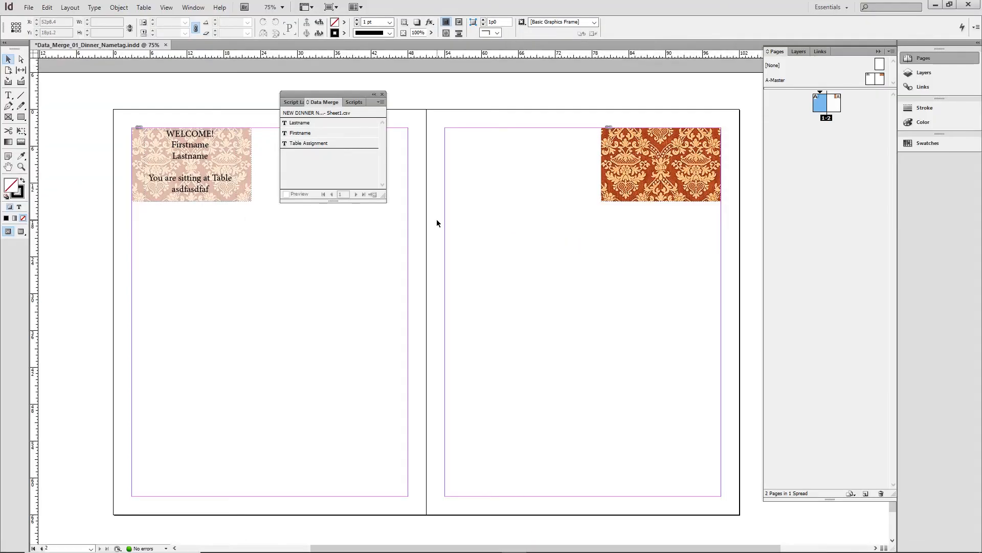
pyautogui.click(8, 96)
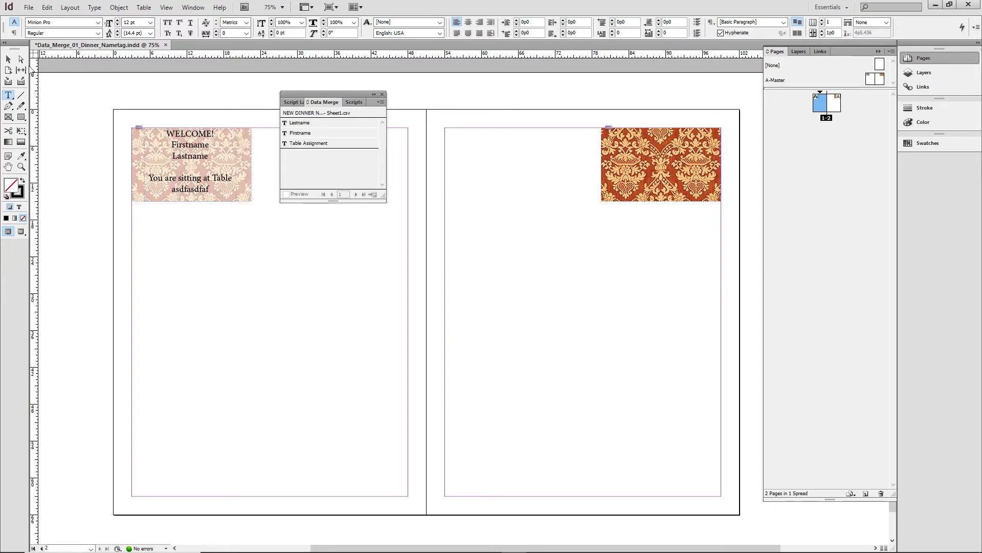
pyautogui.click(8, 59)
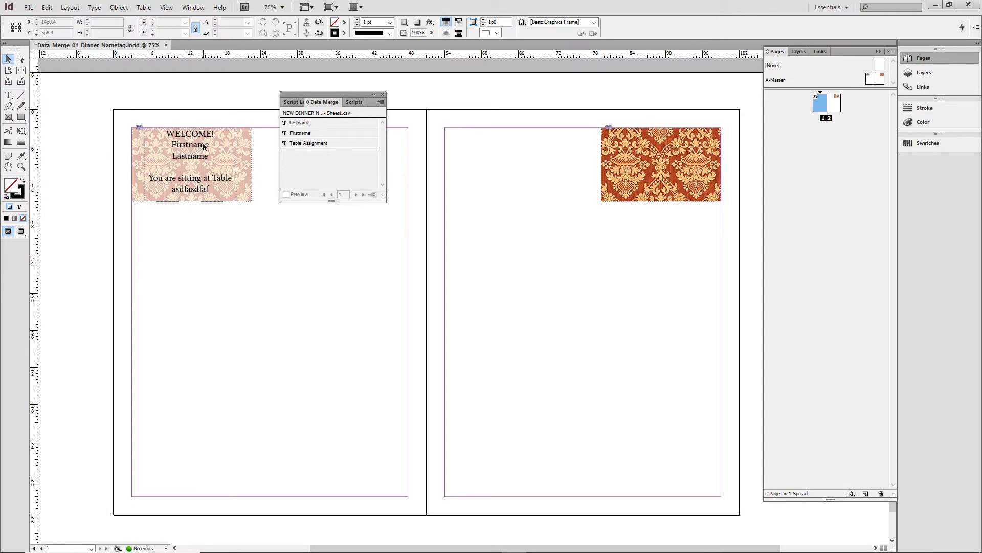
pyautogui.click(235, 139)
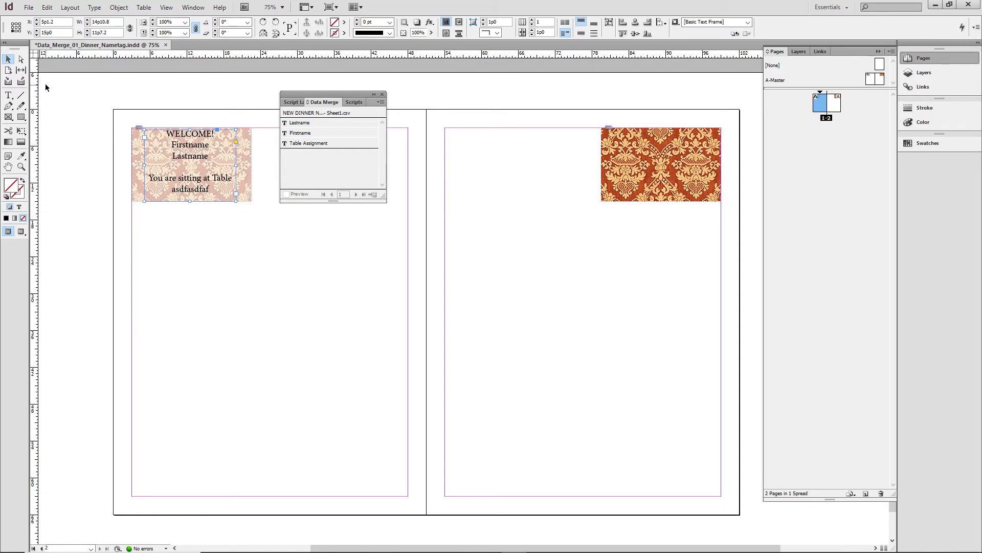
pyautogui.doubleClick(870, 78)
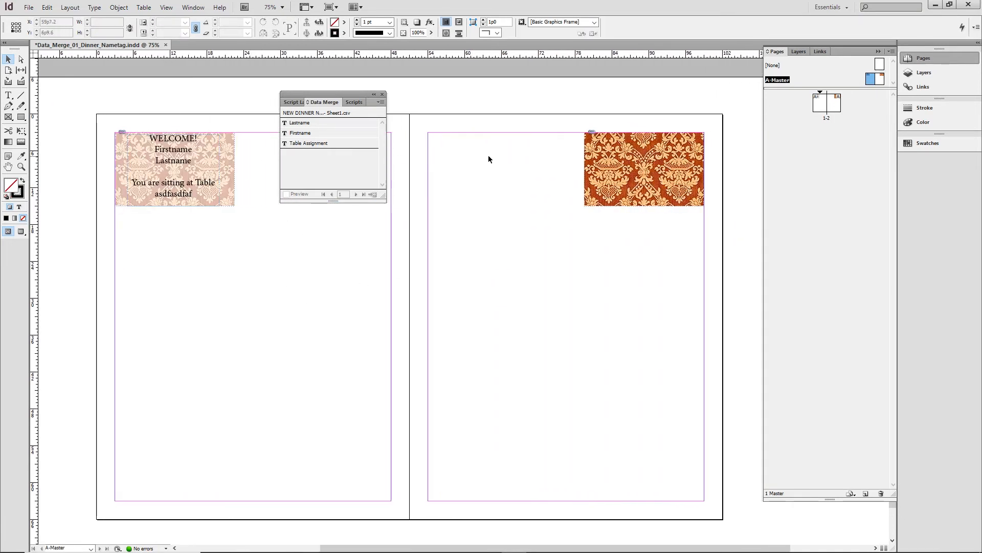
pyautogui.doubleClick(822, 102)
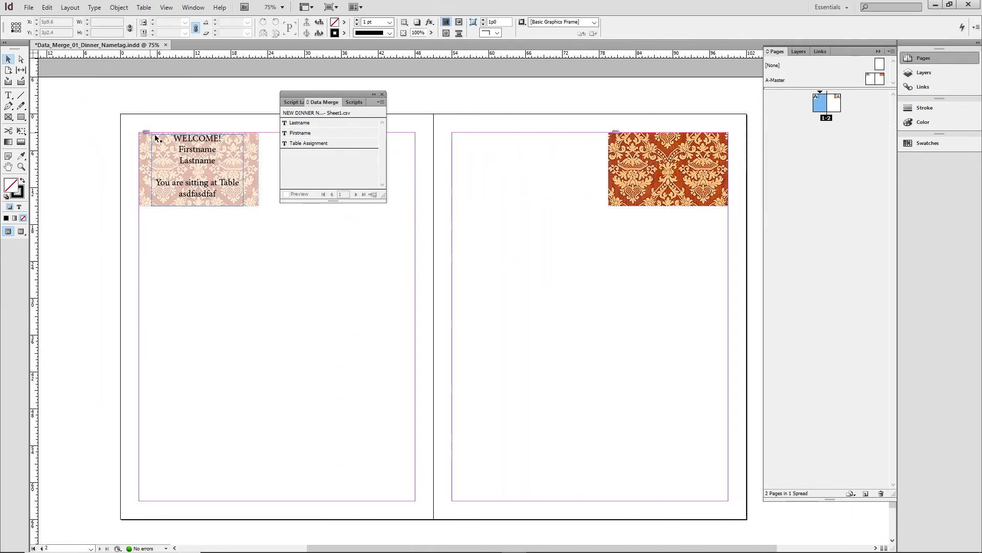
# - Replace the name tag's "Firstname" placeholder text with the Firstname data merge field
pyautogui.click(8, 95)
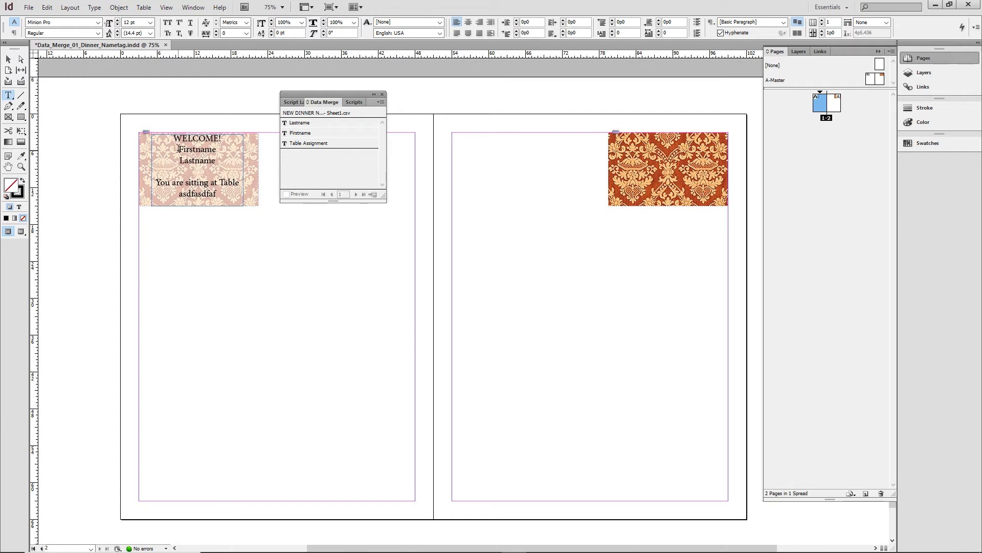
pyautogui.moveTo(180, 149); pyautogui.dragTo(217, 149)
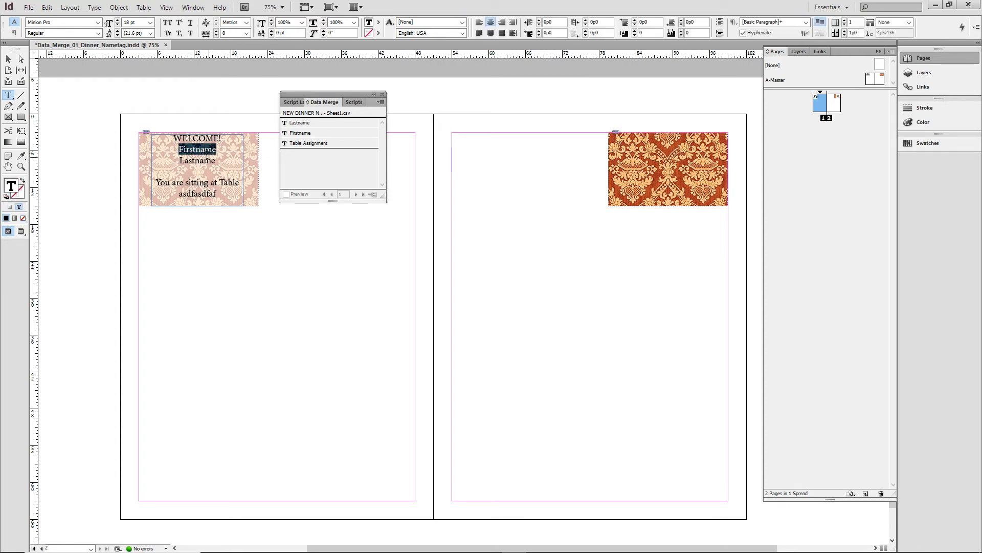
pyautogui.click(300, 134)
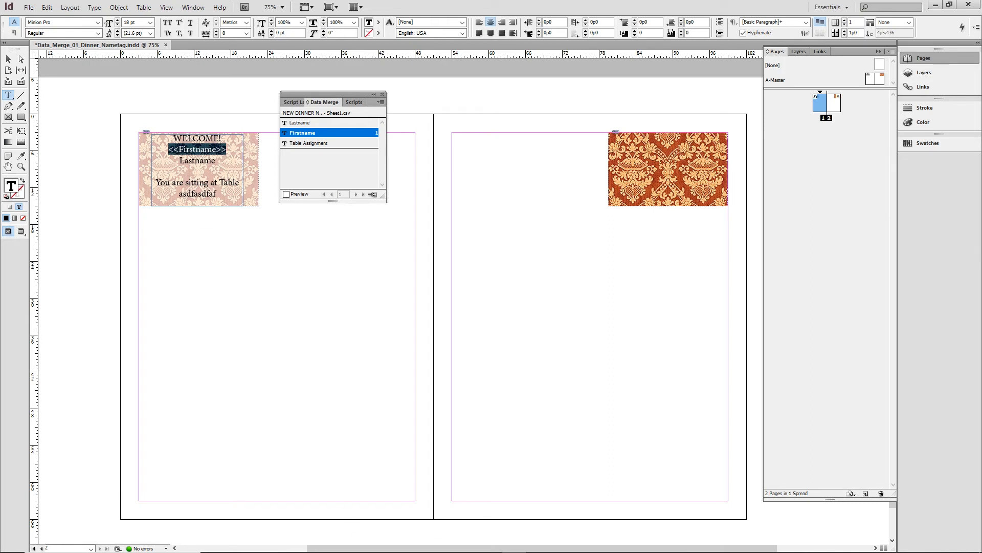
# - Switch to Notepad and add "angled brackets << >>", followed by "when you see angled brackets, that means the SYNC is complete" on the line below
pyautogui.moveTo(421, 549)
pyautogui.click(313, 542)
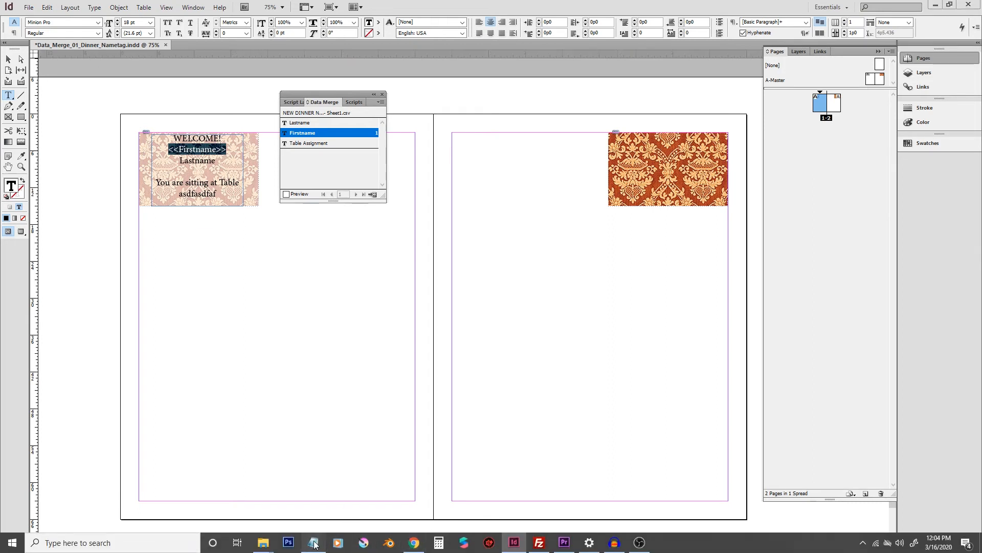
pyautogui.click(469, 244)
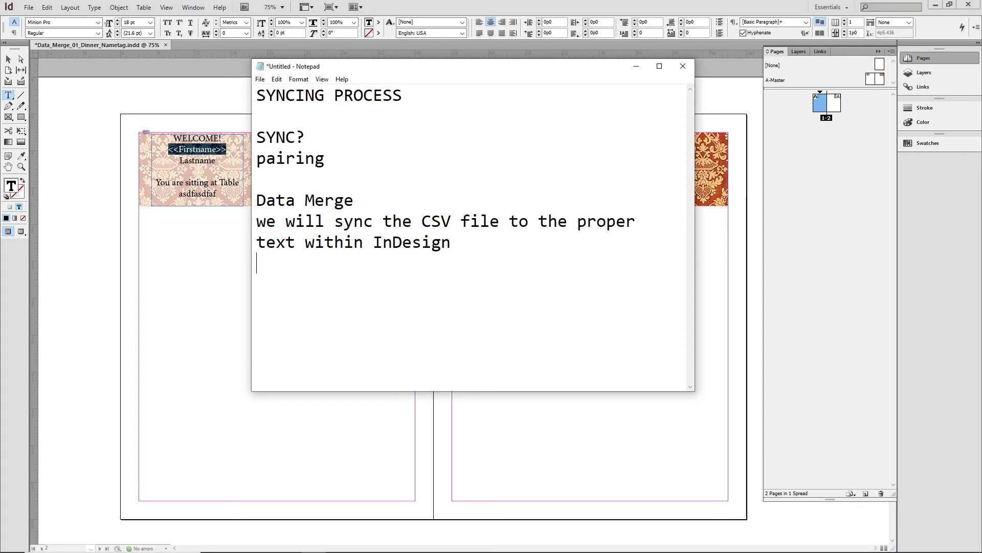
pyautogui.press('Return')
pyautogui.write('angled b')
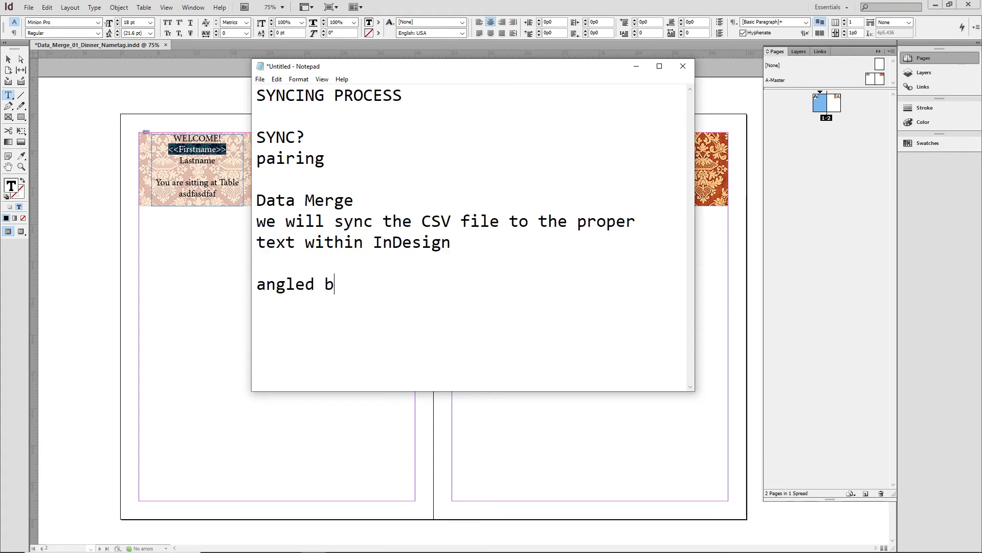
pyautogui.write('rackets ')
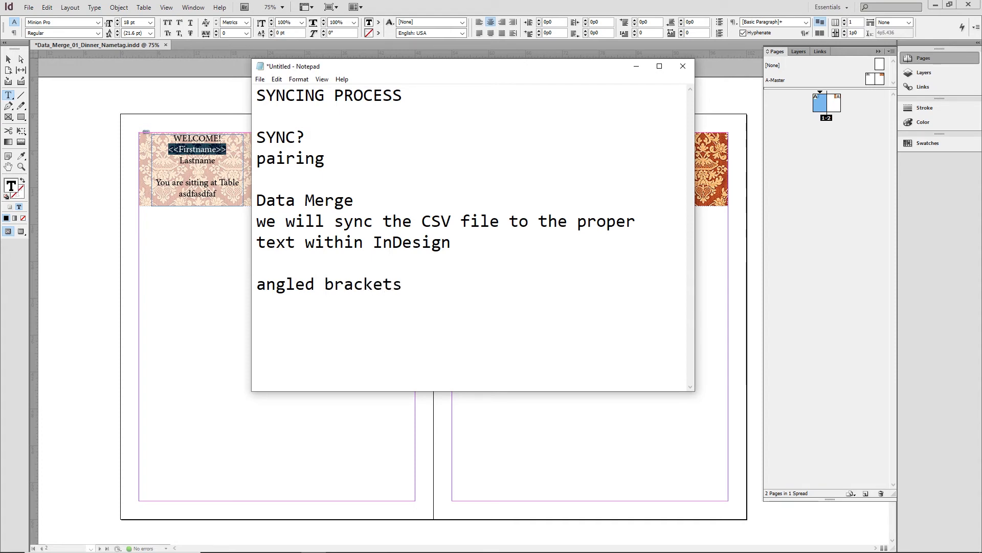
pyautogui.write('<< >> when you see a')
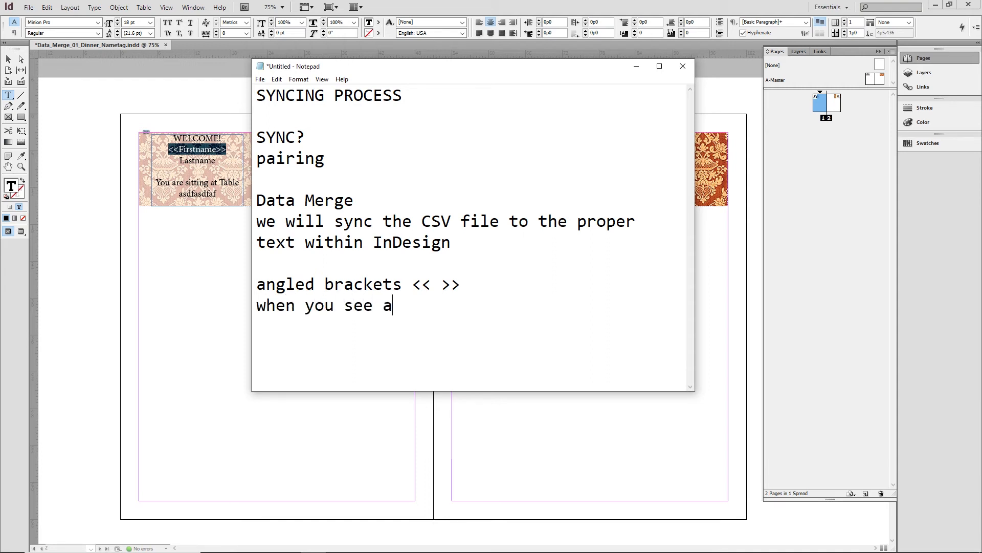
pyautogui.write('ngled brackets')
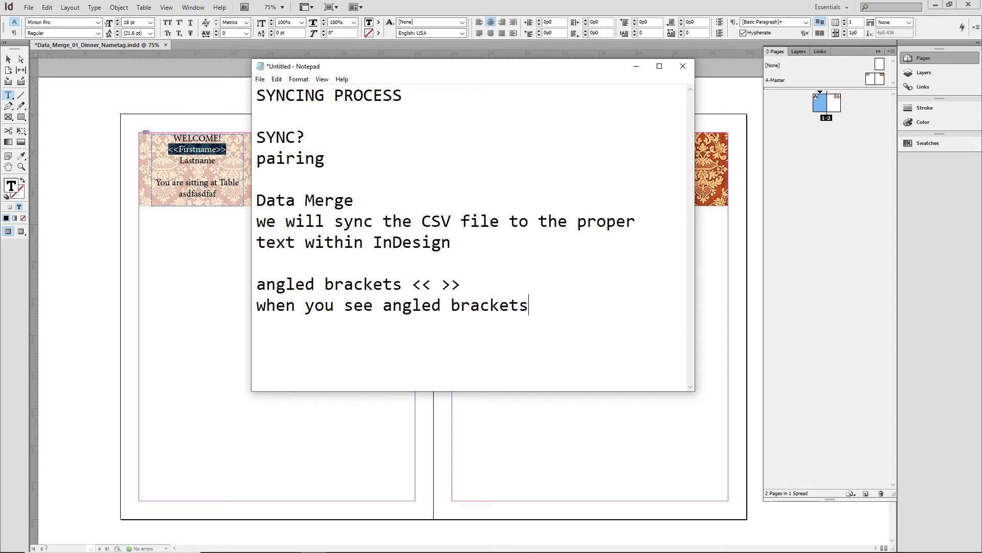
pyautogui.write(', that means the ')
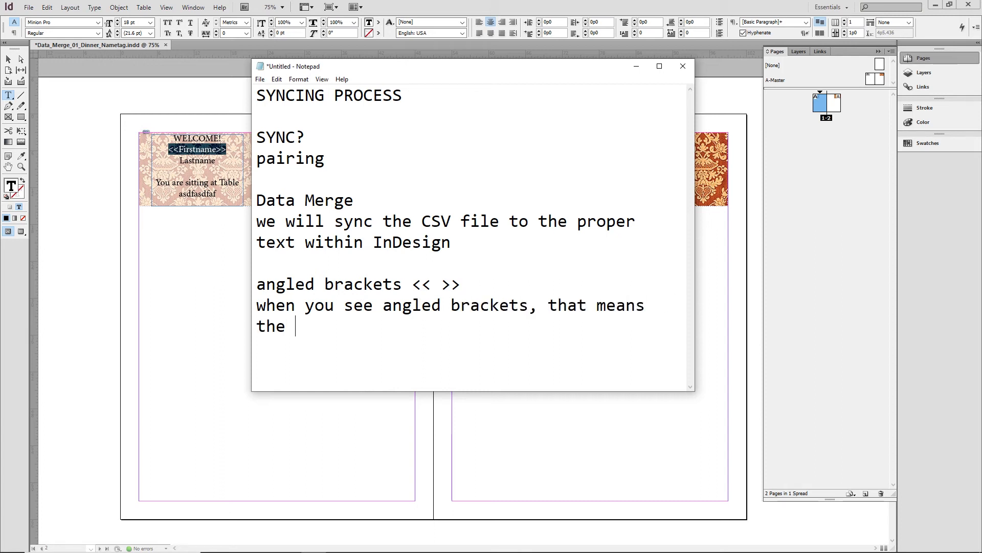
pyautogui.write('SYNC is c')
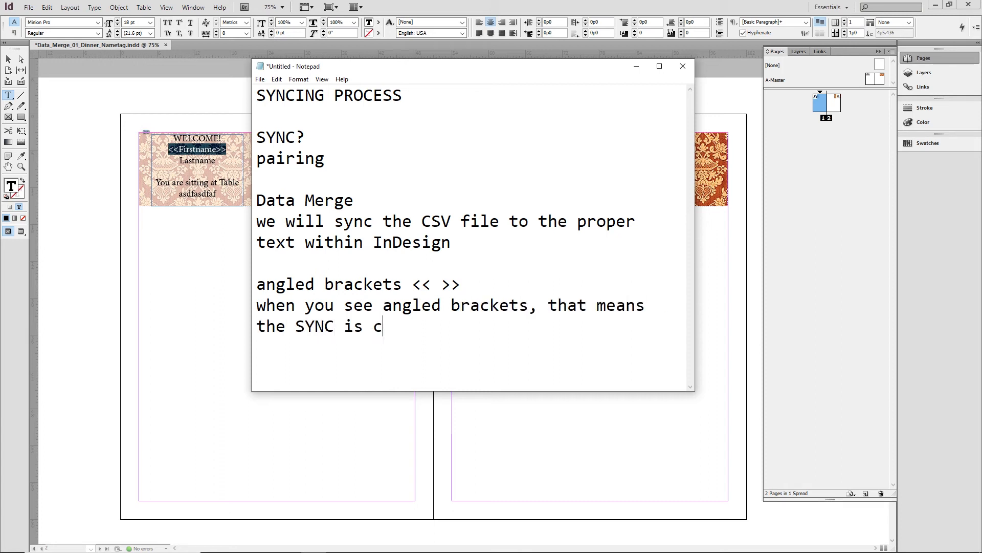
pyautogui.write('omplete')
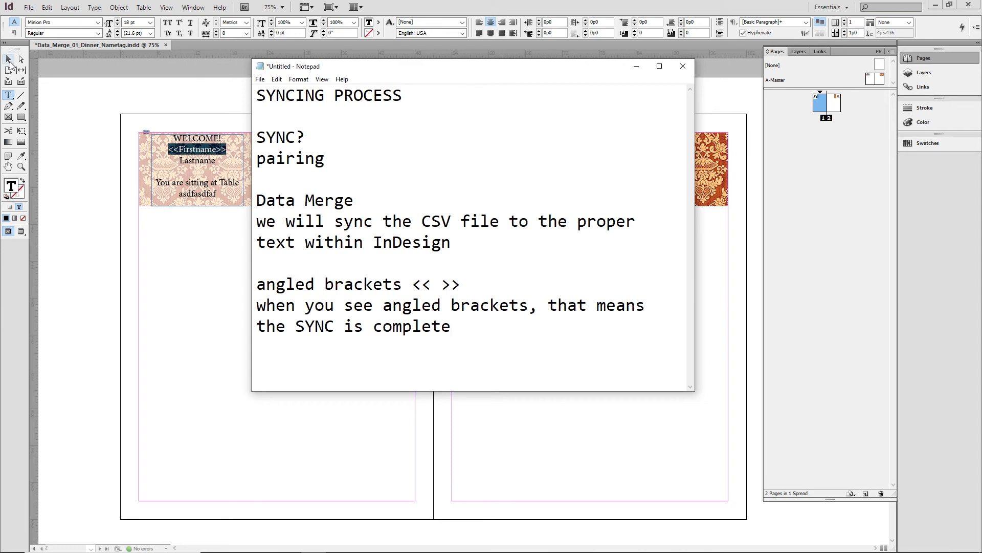
# - Return to InDesign and replace the name tag's "Lastname" and "asdfasdfaf" placeholders with the Lastname and Table Assignment data merge fields
pyautogui.click(136, 44)
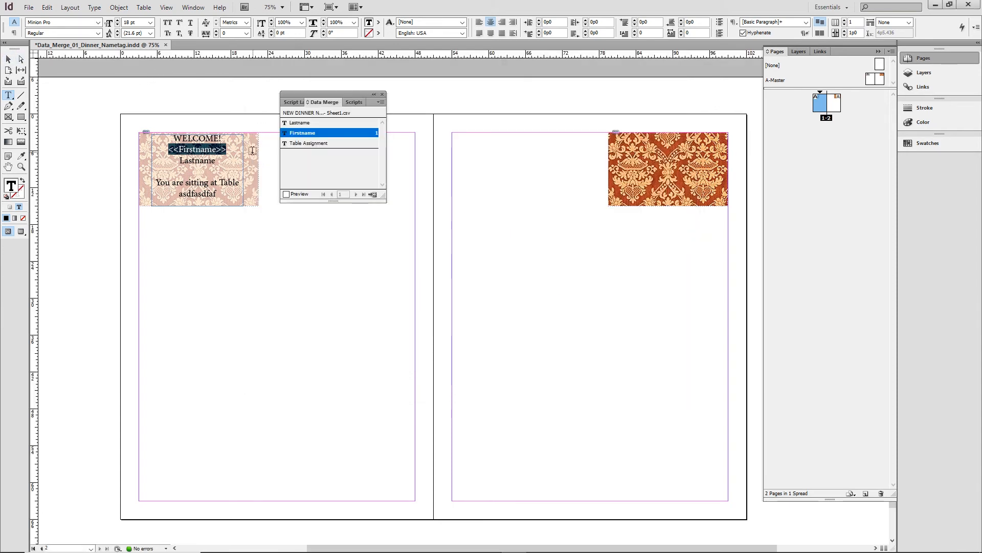
pyautogui.doubleClick(181, 160)
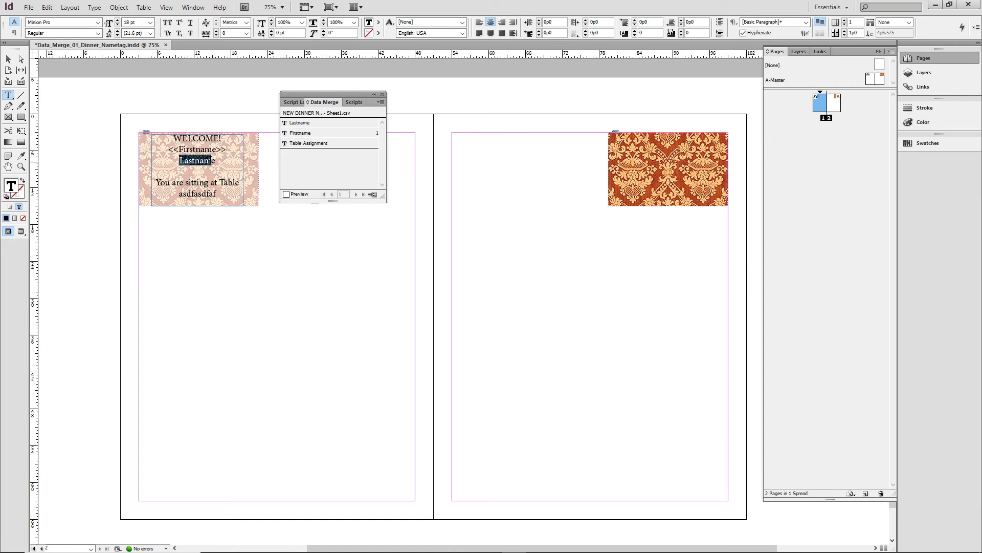
pyautogui.click(303, 123)
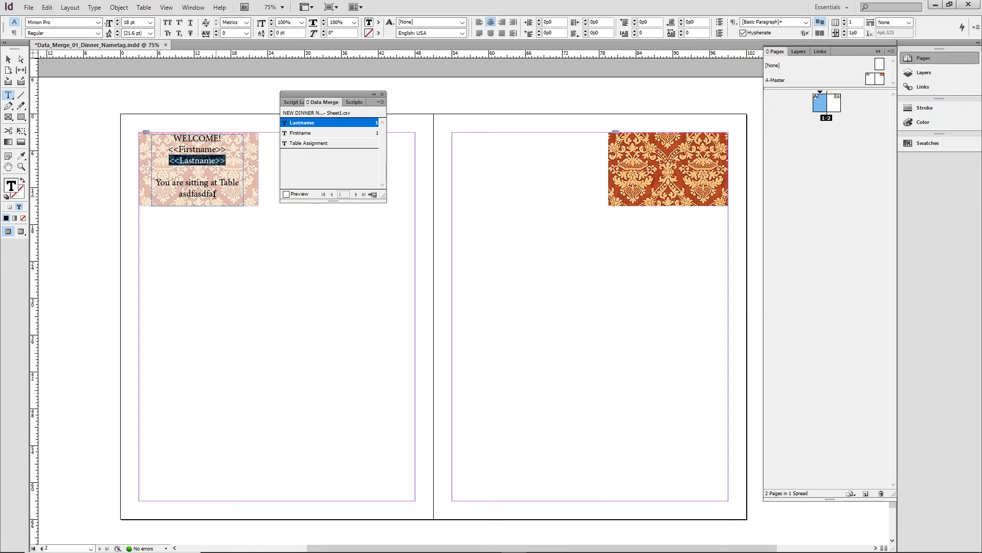
pyautogui.moveTo(180, 195); pyautogui.dragTo(219, 196)
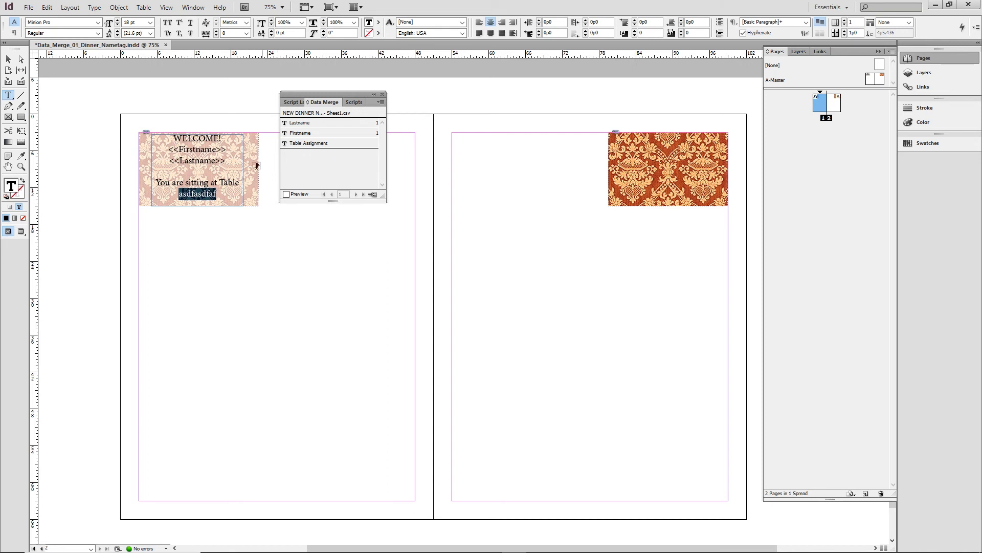
pyautogui.click(305, 144)
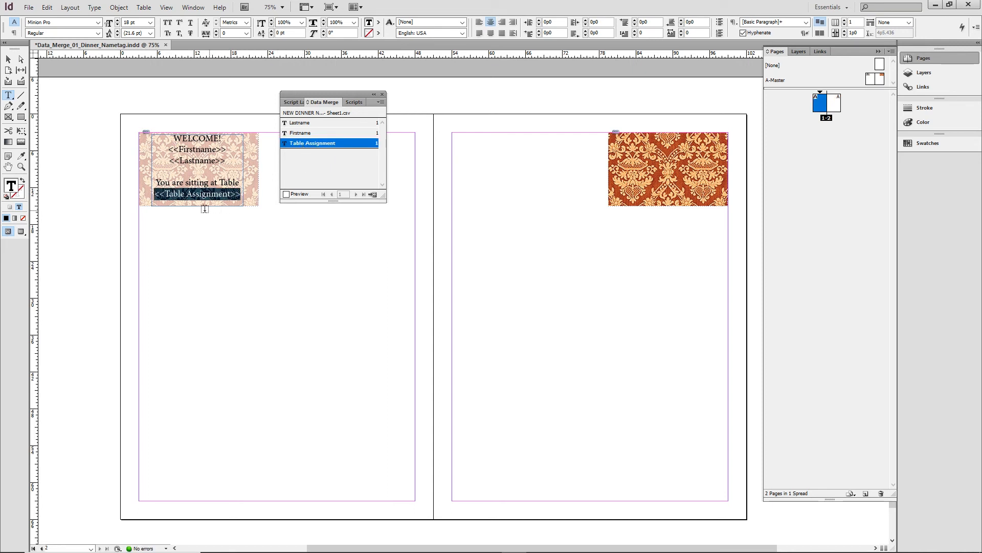
# - Create a merged document from all records, with a single record per document page, and dismiss the overset text report
pyautogui.click(8, 59)
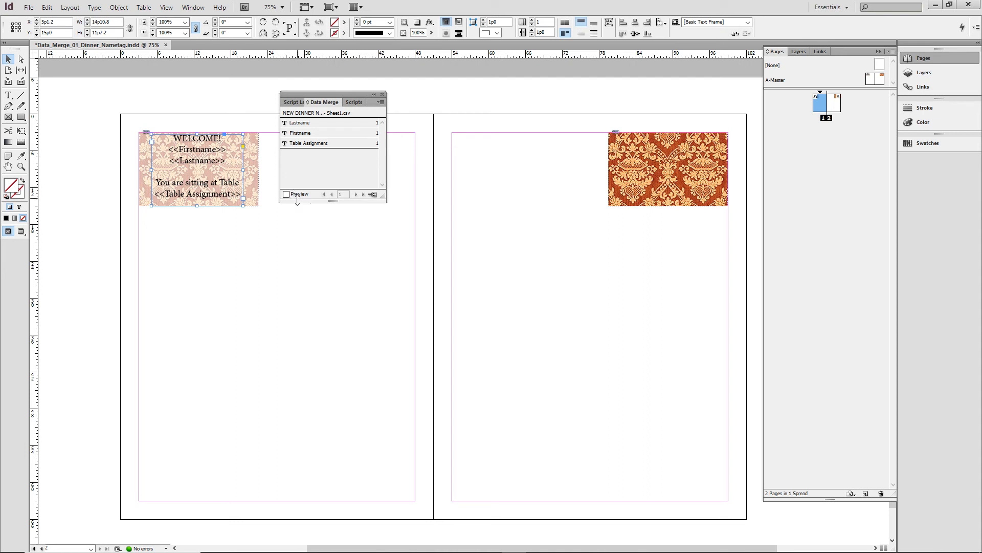
pyautogui.click(374, 199)
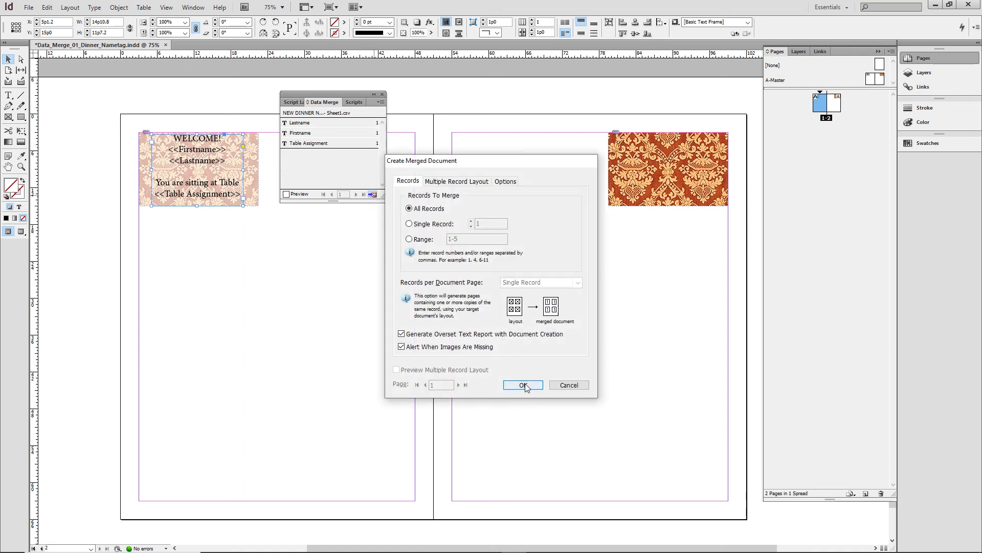
pyautogui.click(523, 385)
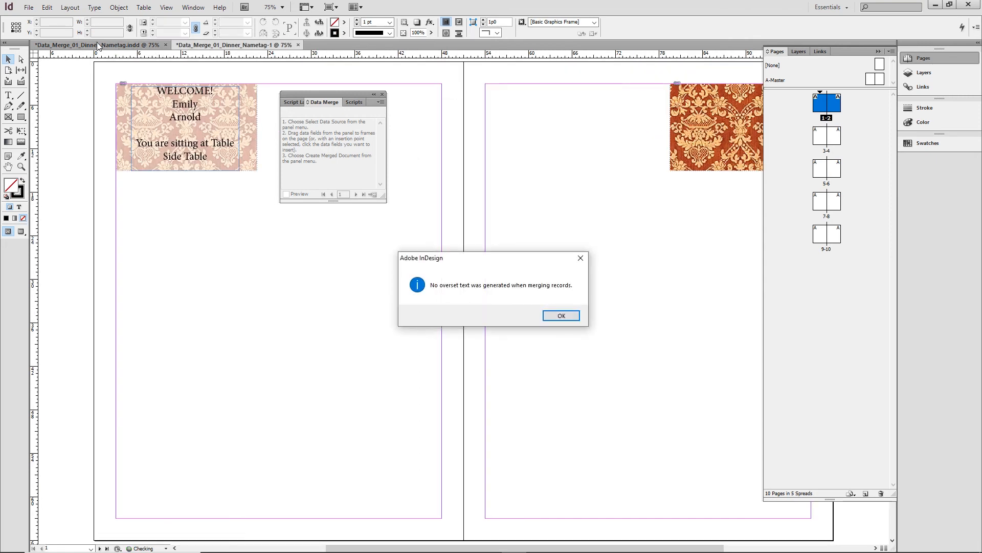
pyautogui.click(562, 316)
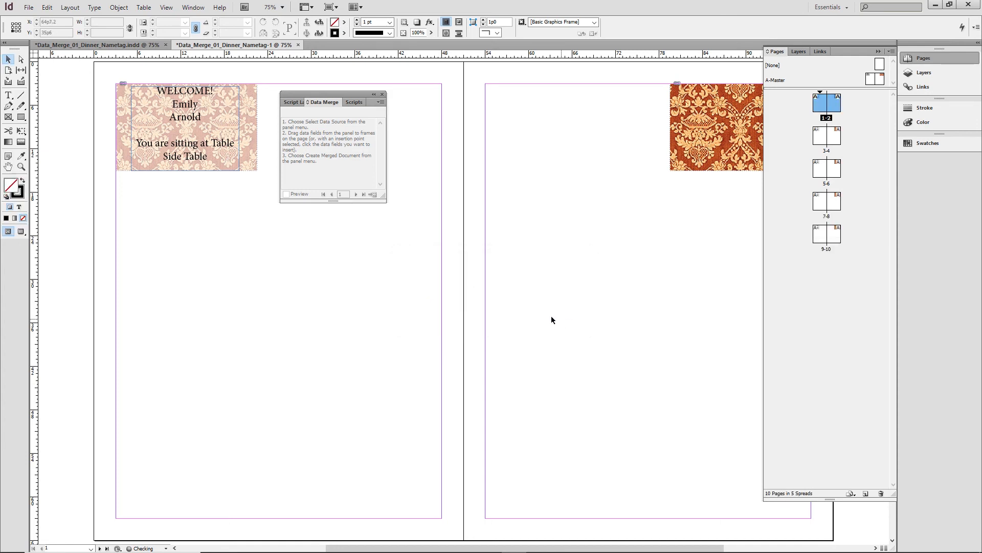
# - Compare the original name tag template with the merged document and their page spreads, ending on the merged document
pyautogui.click(128, 45)
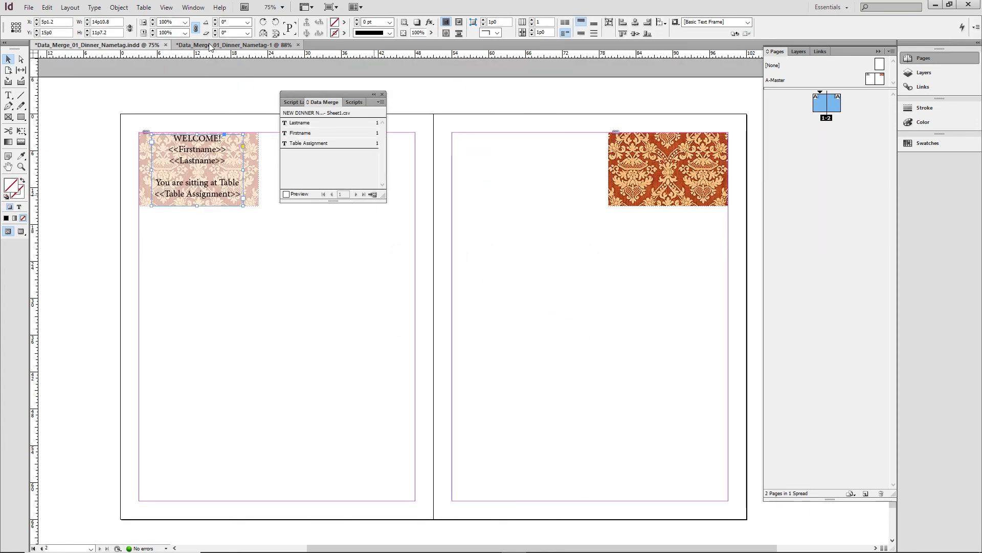
pyautogui.click(201, 45)
pyautogui.click(126, 47)
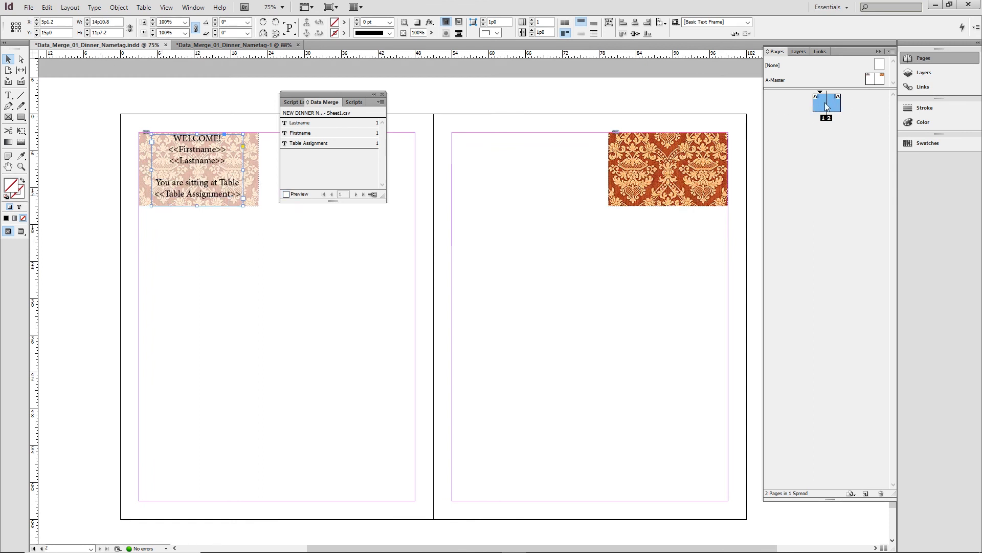
pyautogui.click(226, 46)
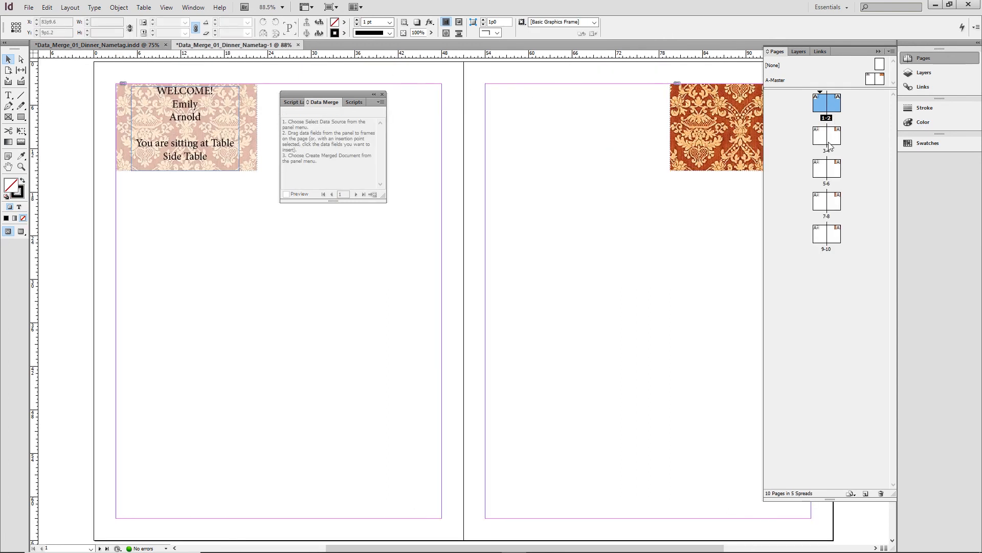
# - Close the Data Merge panel and examine the merged name tags on the document's spreads, ending back on pages 1-2
pyautogui.click(382, 94)
pyautogui.moveTo(350, 374); pyautogui.dragTo(348, 332)
pyautogui.scroll(-10, 348, 332)
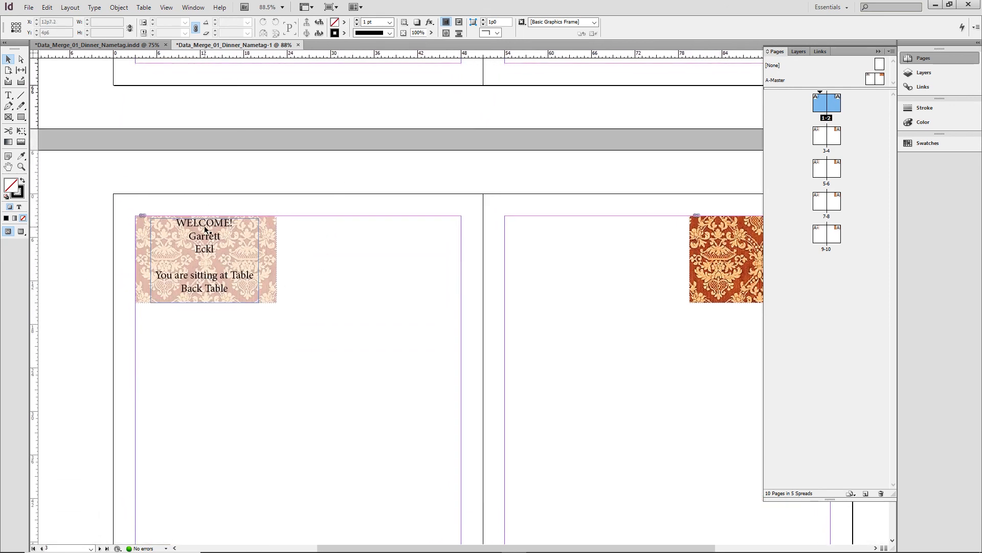
pyautogui.scroll(-10, 204, 230)
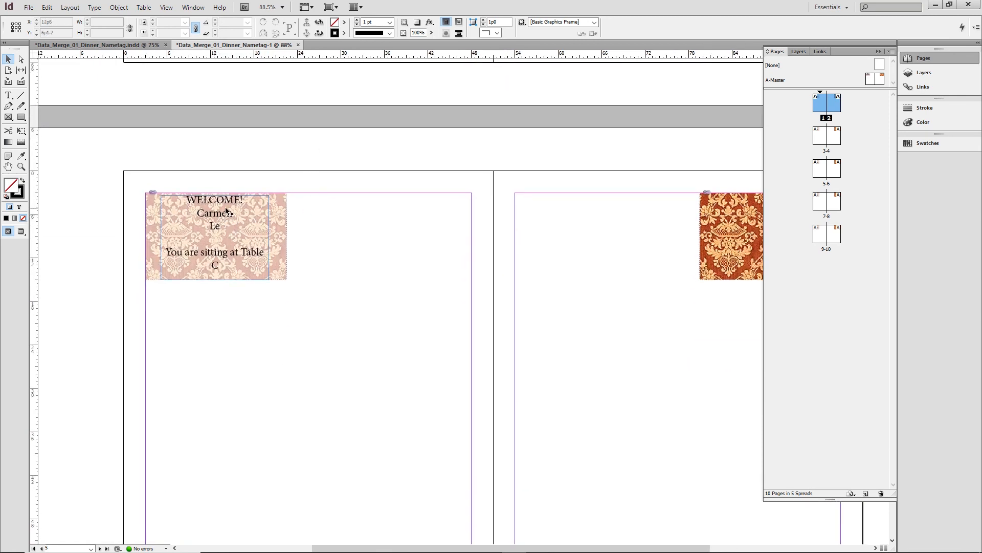
pyautogui.scroll(-10, 329, 285)
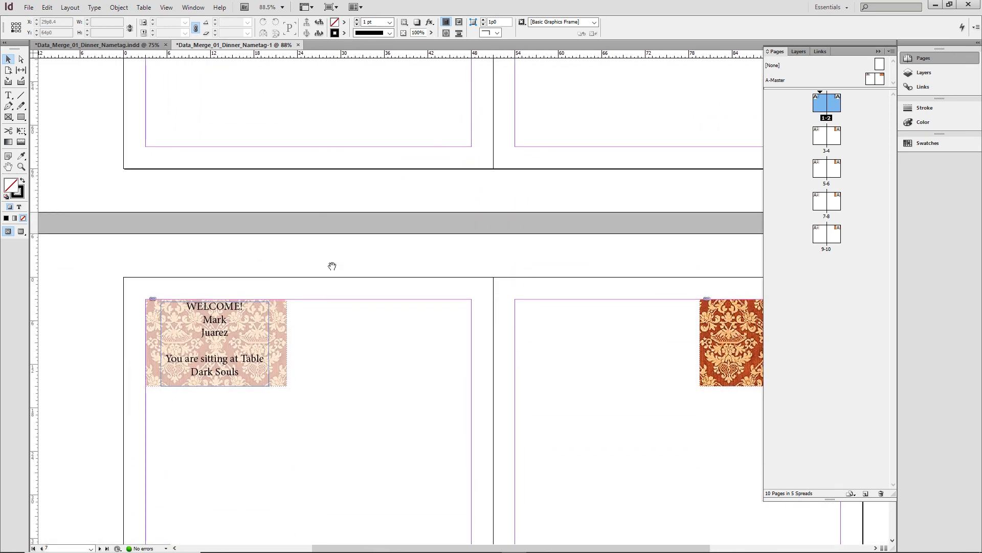
pyautogui.scroll(3, 339, 337)
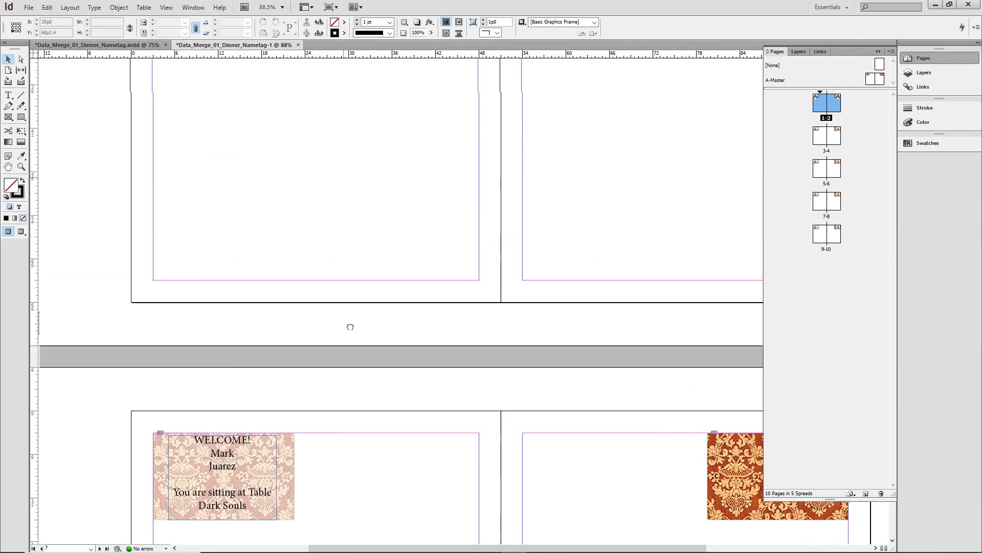
pyautogui.scroll(-14, 346, 271)
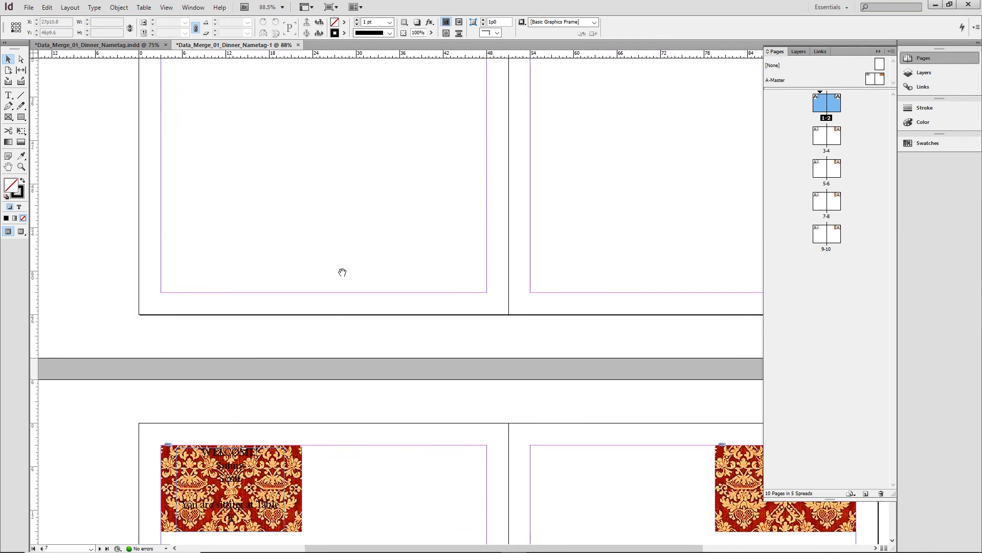
pyautogui.scroll(20, 388, 182)
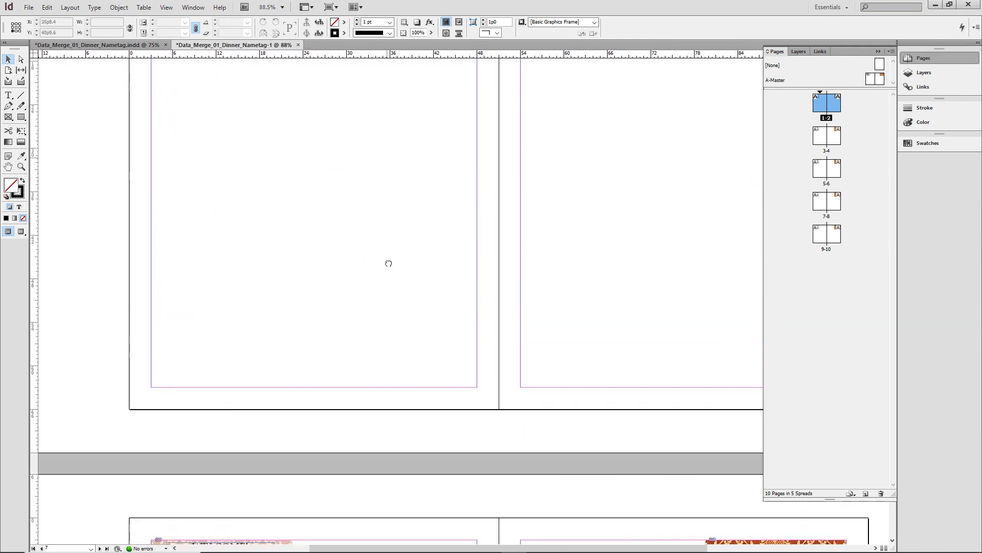
pyautogui.scroll(10, 391, 279)
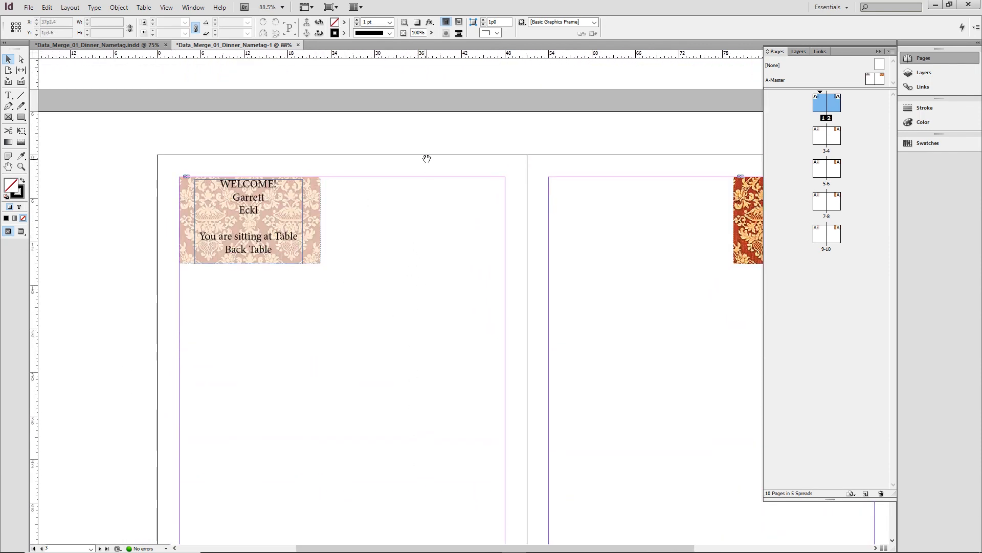
pyautogui.scroll(10, 426, 158)
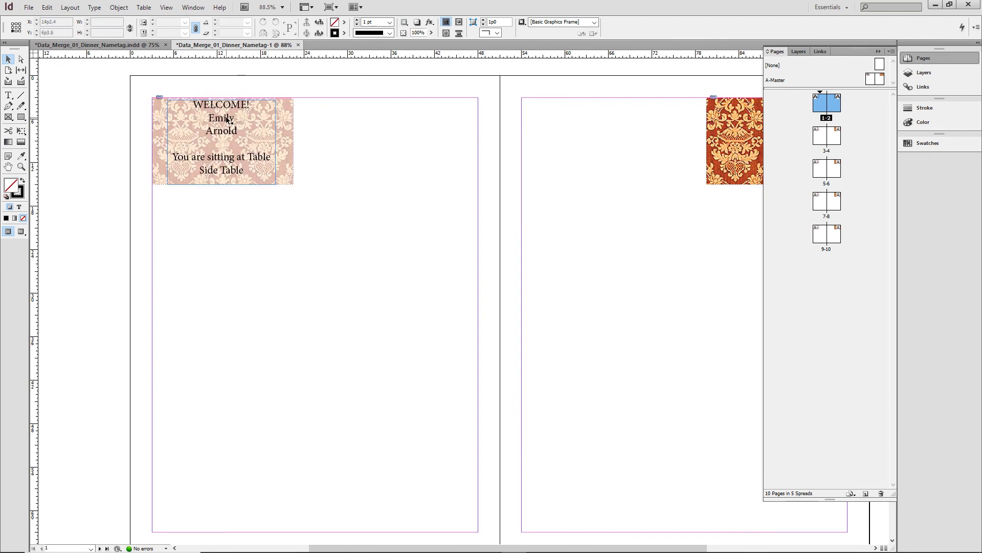